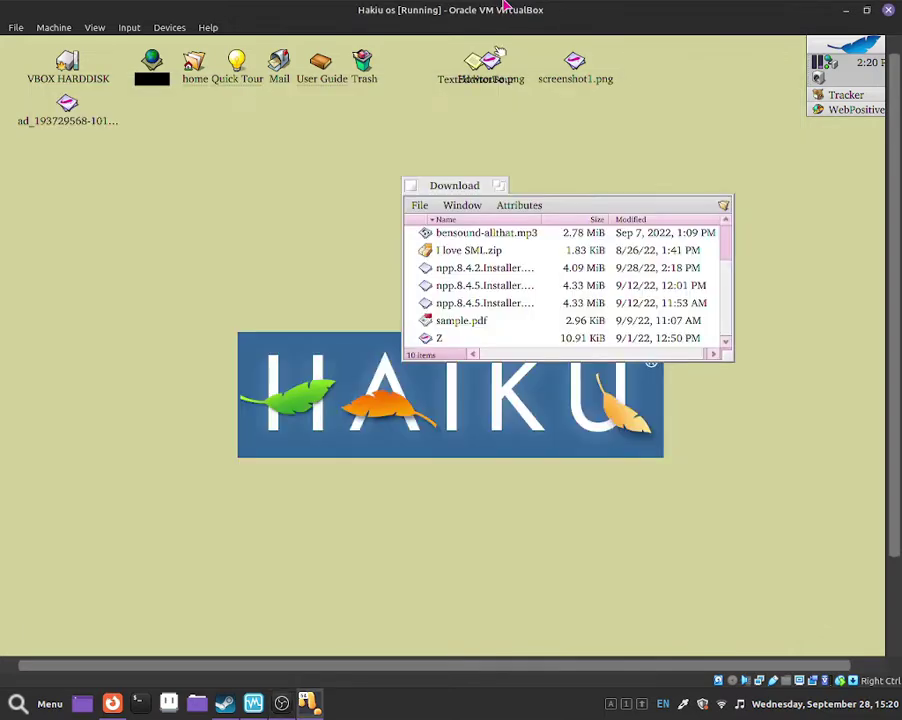
- Bring the VirtualBox Haiku window in front of OBS while recording continues
{"action": "left_click", "coordinate": [356, 5]}
- Switch the Haiku virtual machine to full-screen mode
{"action": "left_click", "coordinate": [95, 27]}
{"action": "left_click", "coordinate": [108, 44]}
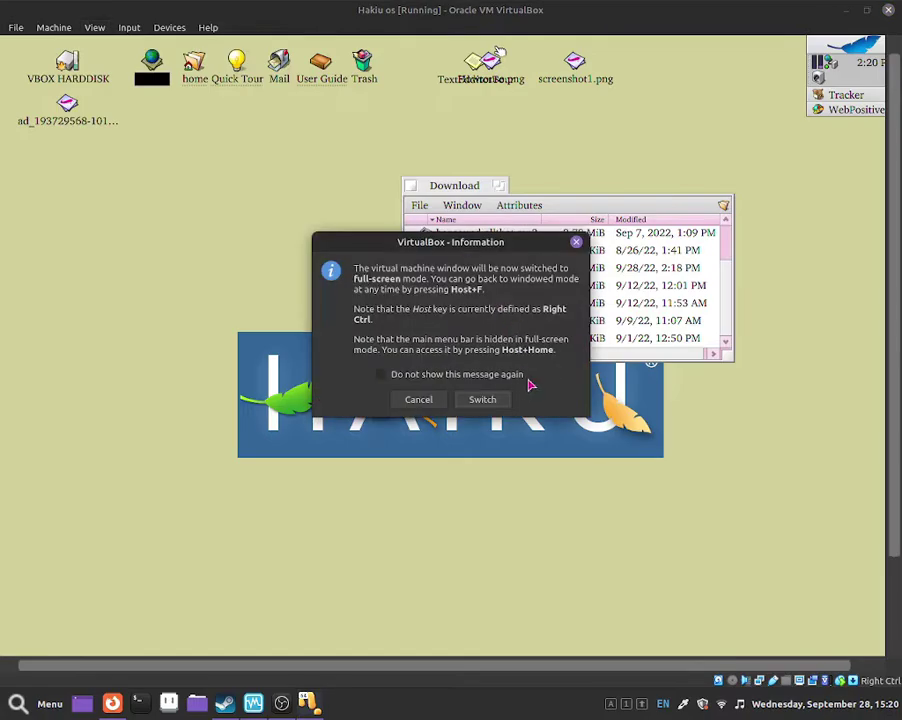
{"action": "left_click", "coordinate": [495, 399]}
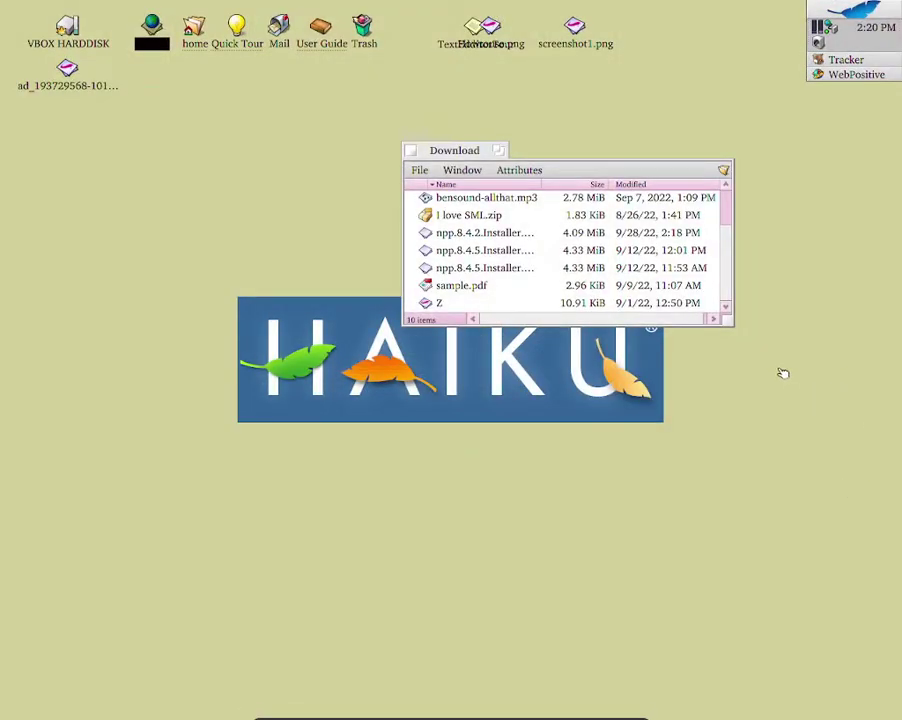
- Launch HaikuDepot from the Deskbar's Applications menu
{"action": "left_click", "coordinate": [857, 10]}
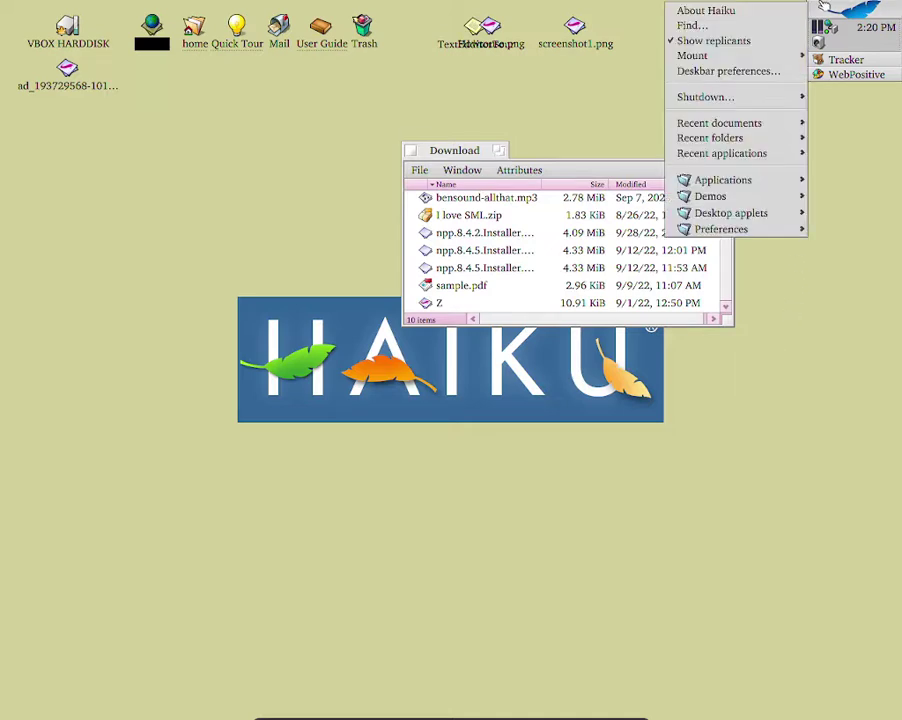
{"action": "mouse_move", "coordinate": [755, 181]}
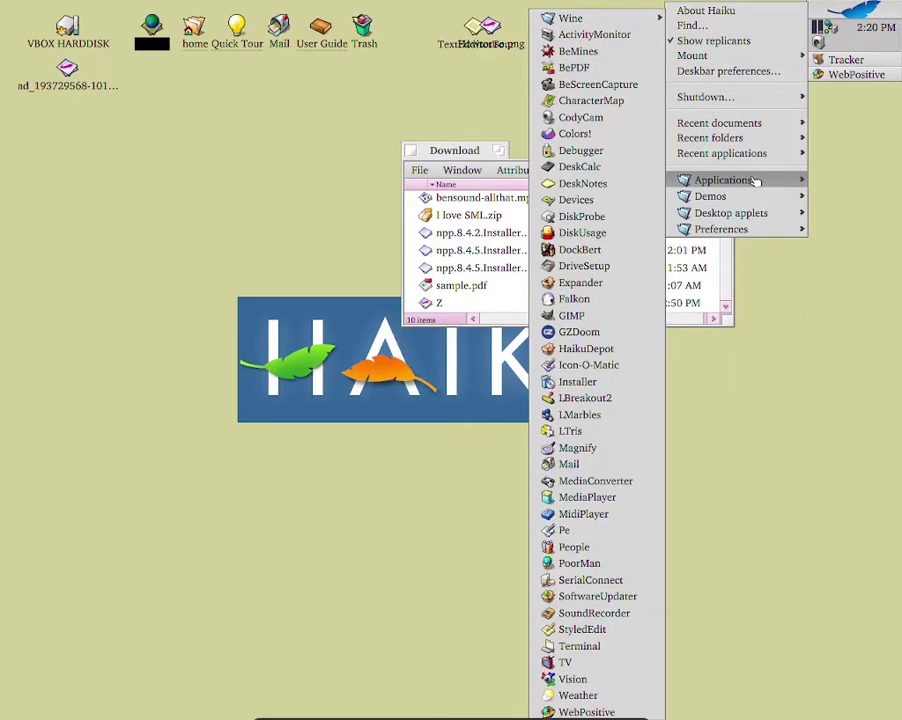
{"action": "left_click", "coordinate": [588, 348]}
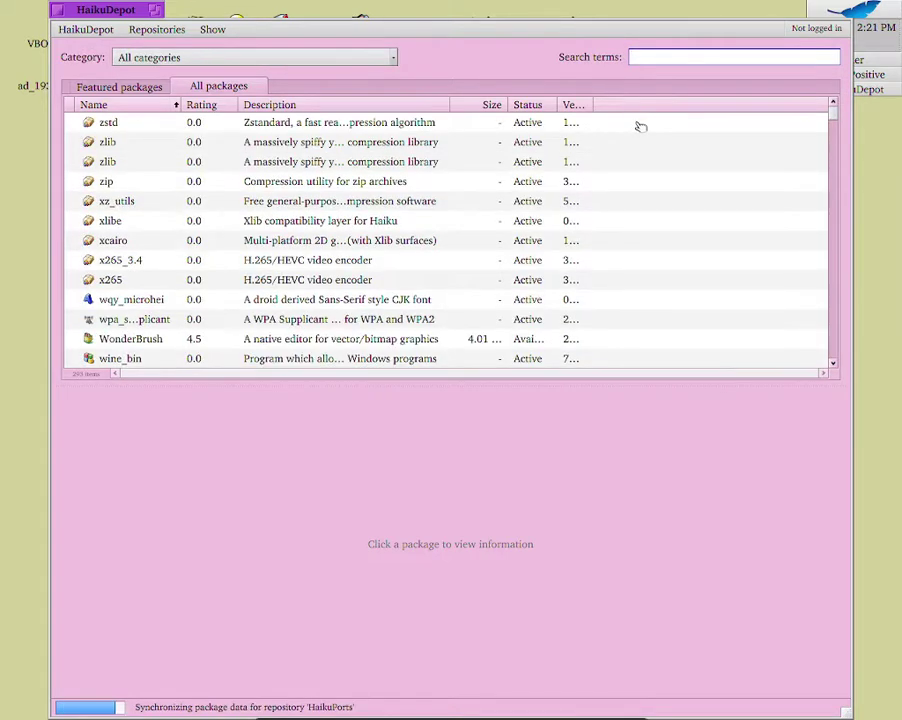
- Search HaikuDepot for 'wine', install the Boxedwine package, and close HaikuDepot
{"action": "type", "text": "wine"}
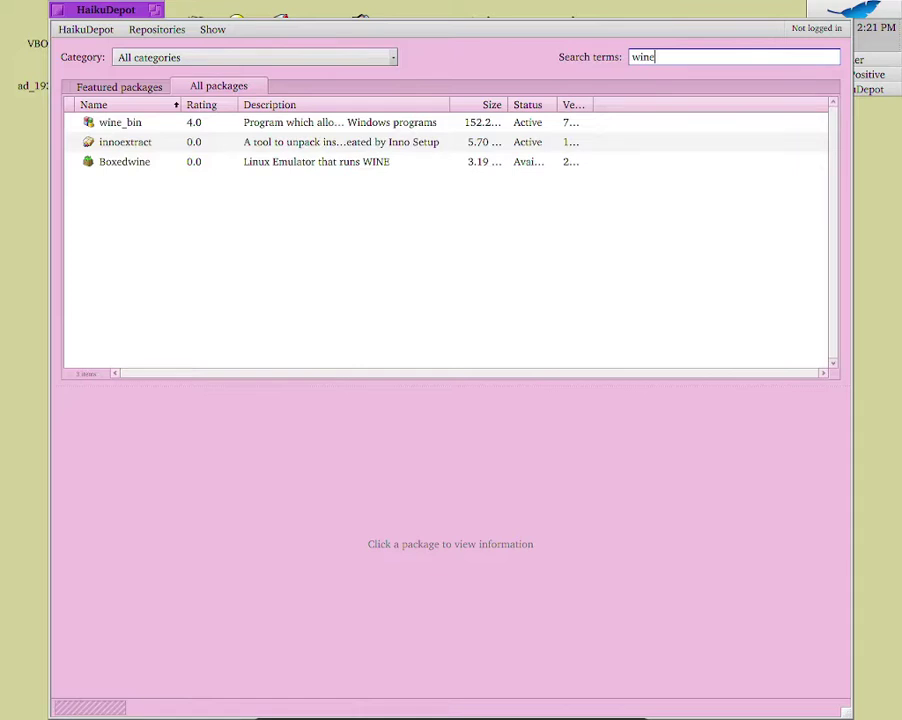
{"action": "left_click", "coordinate": [126, 166]}
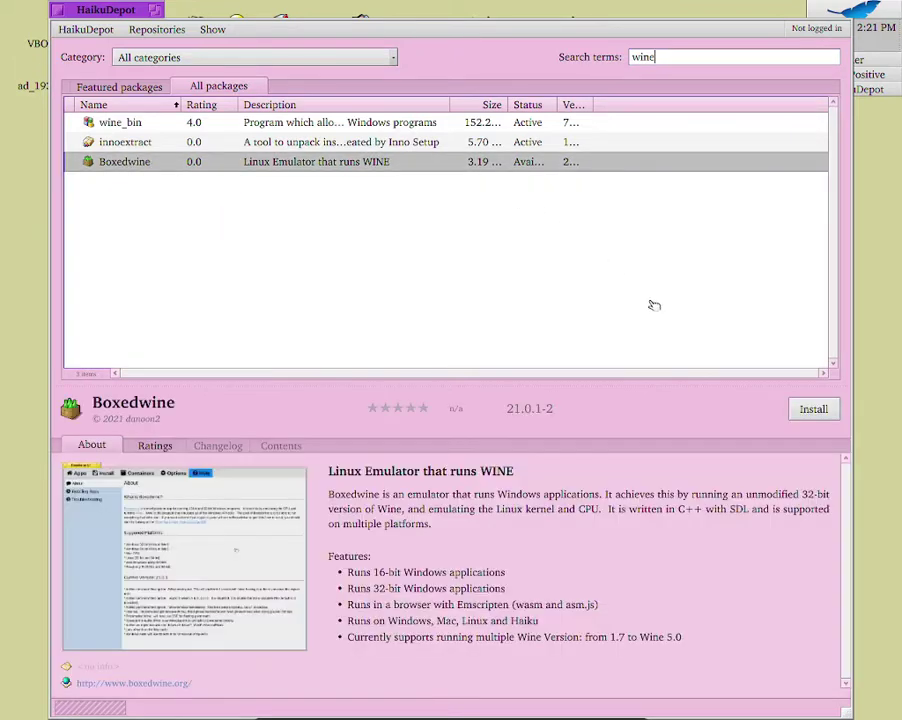
{"action": "left_click", "coordinate": [813, 409]}
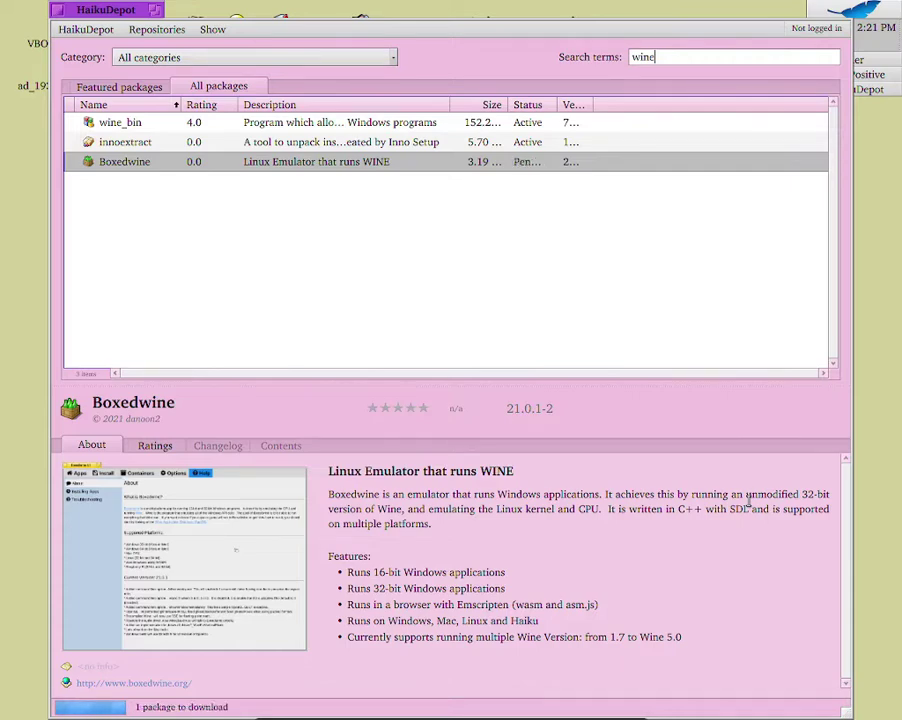
{"action": "left_click", "coordinate": [57, 9]}
{"action": "left_click", "coordinate": [845, 11]}
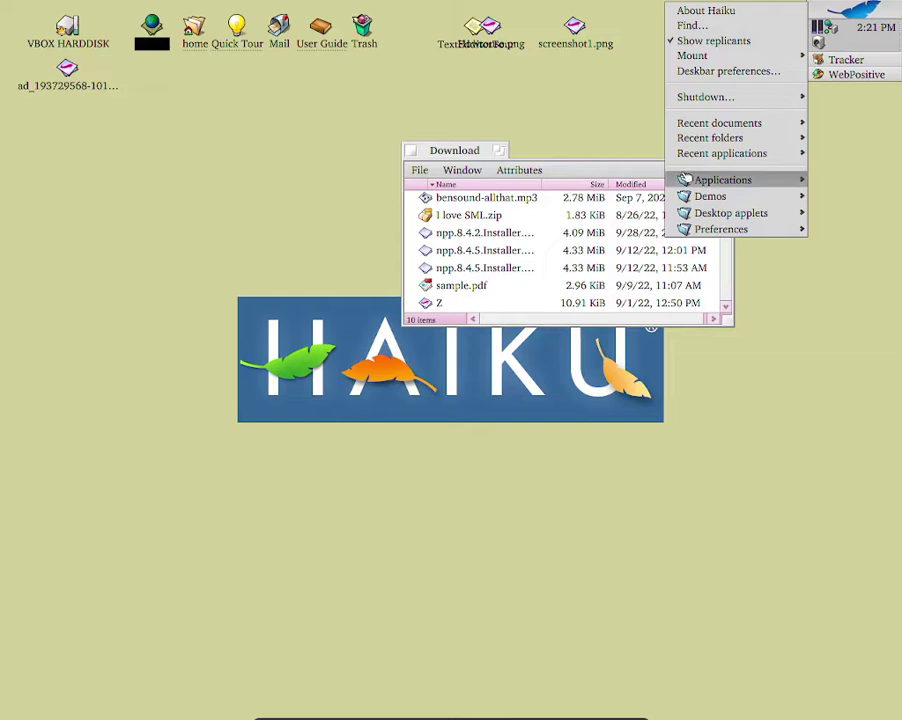
- Launch Boxedwine from Applications and start WineMine from its Apps tab
{"action": "left_click", "coordinate": [600, 102]}
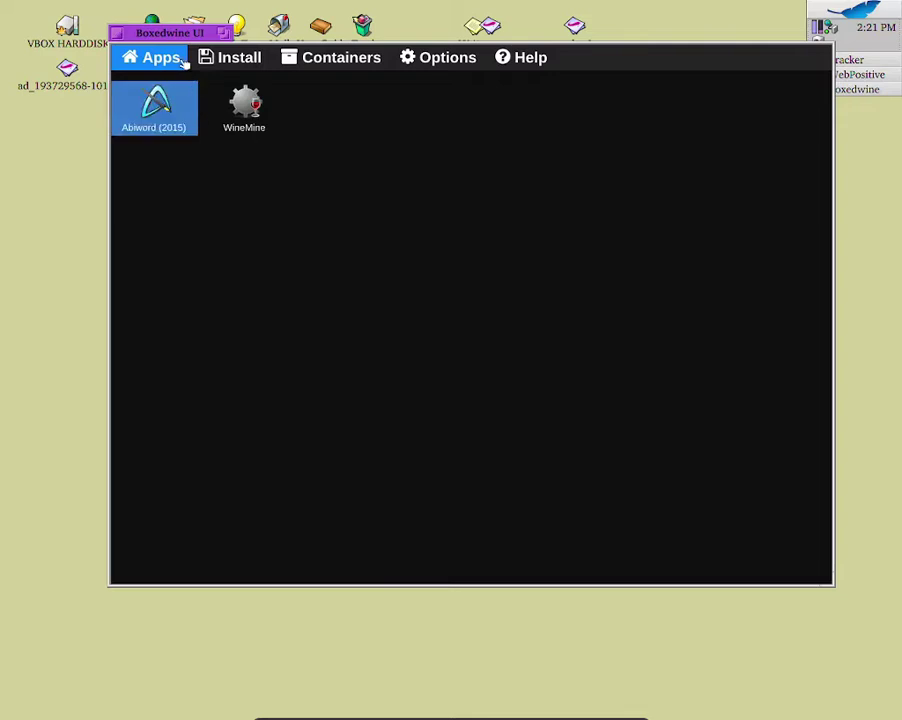
{"action": "left_click_drag", "start_coordinate": [178, 37], "coordinate": [185, 45]}
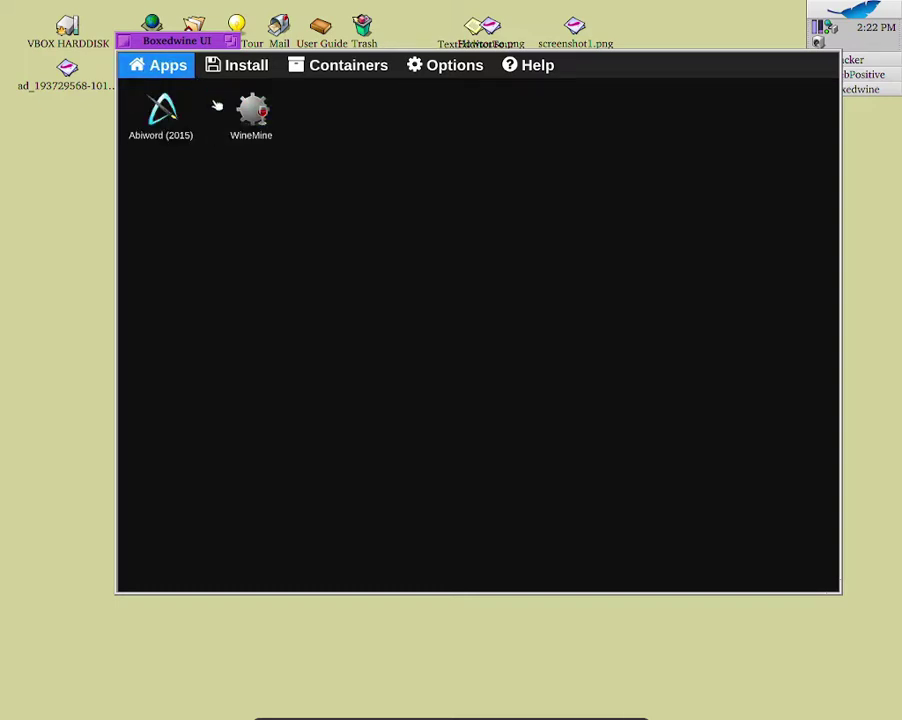
{"action": "left_click", "coordinate": [255, 128]}
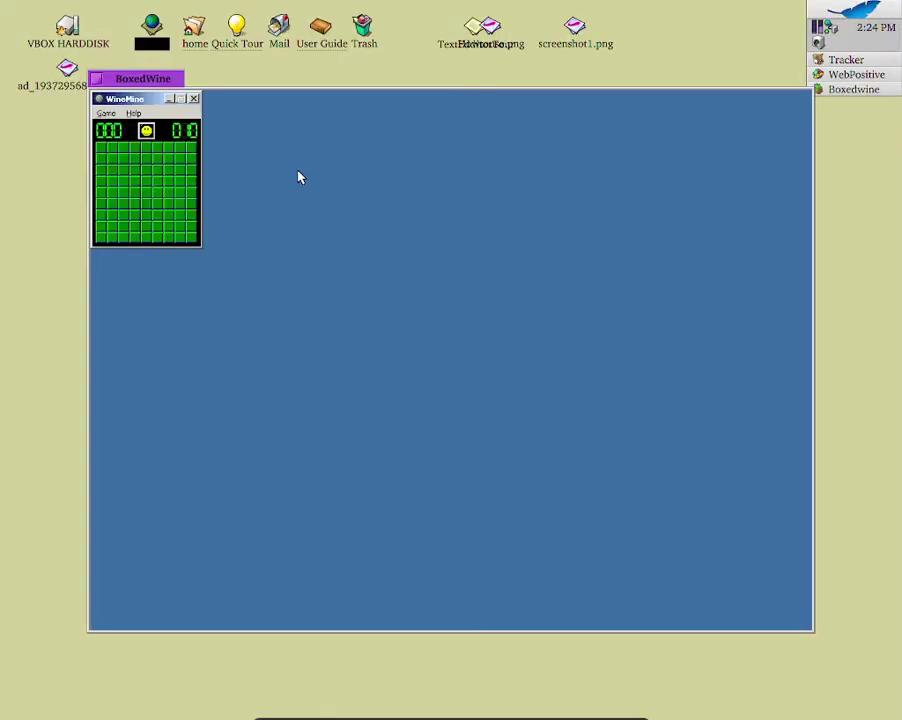
- Center the WineMine window, play three quick games, then close it
{"action": "left_click_drag", "start_coordinate": [135, 100], "coordinate": [428, 183]}
{"action": "left_click", "coordinate": [436, 237]}
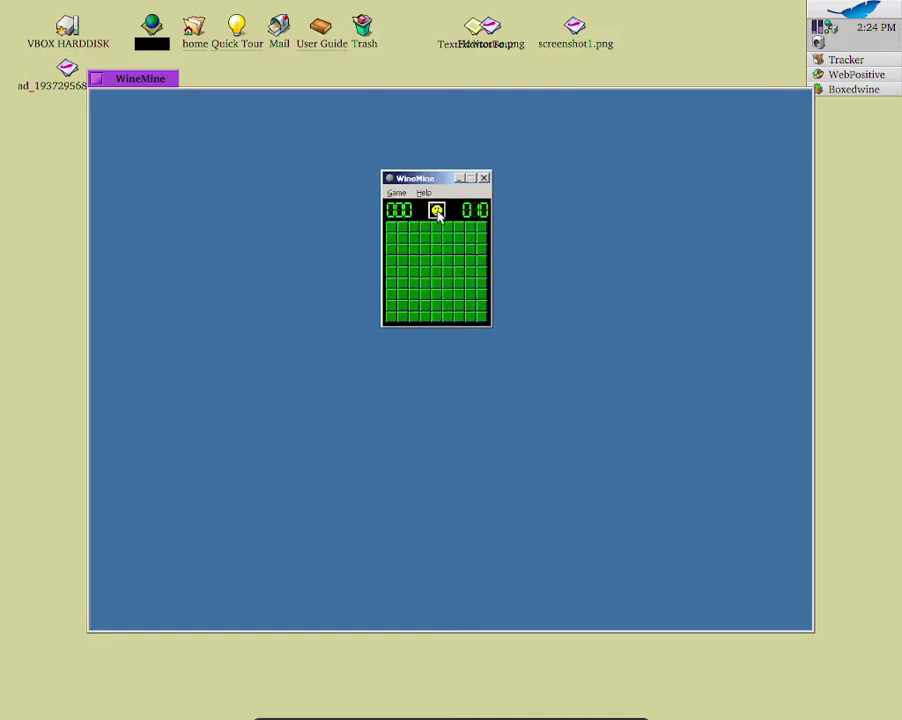
{"action": "left_click", "coordinate": [437, 260]}
{"action": "left_click", "coordinate": [447, 283]}
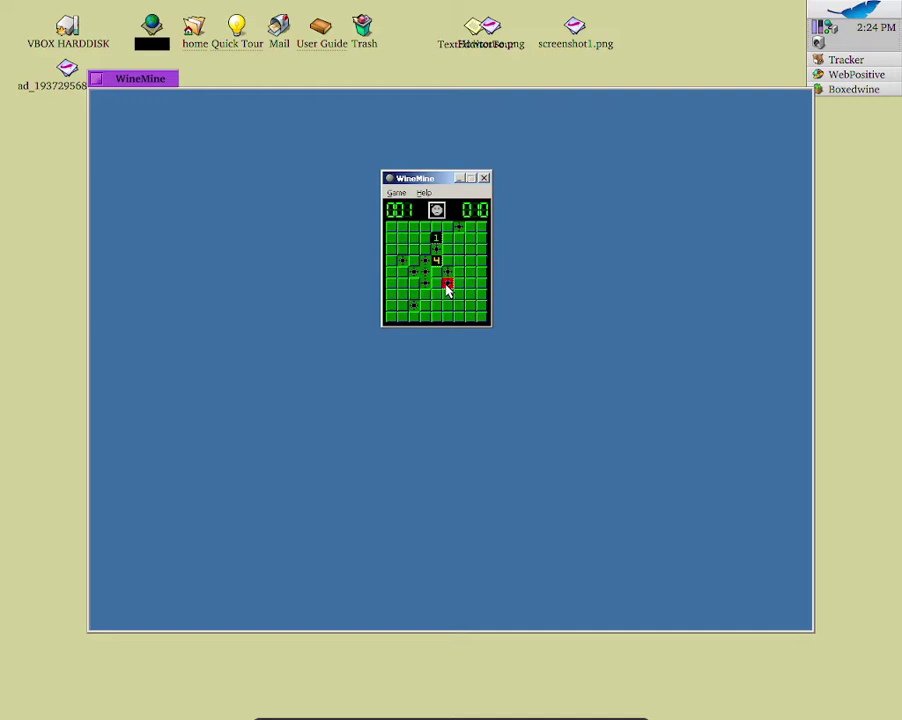
{"action": "left_click", "coordinate": [436, 210]}
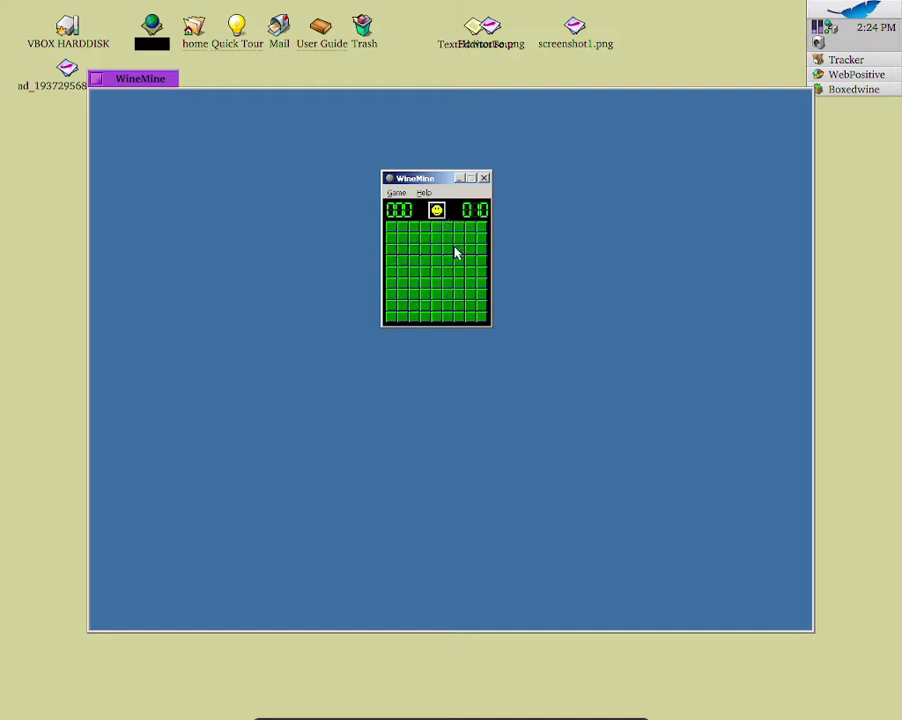
{"action": "left_click", "coordinate": [459, 282]}
{"action": "left_click", "coordinate": [425, 294]}
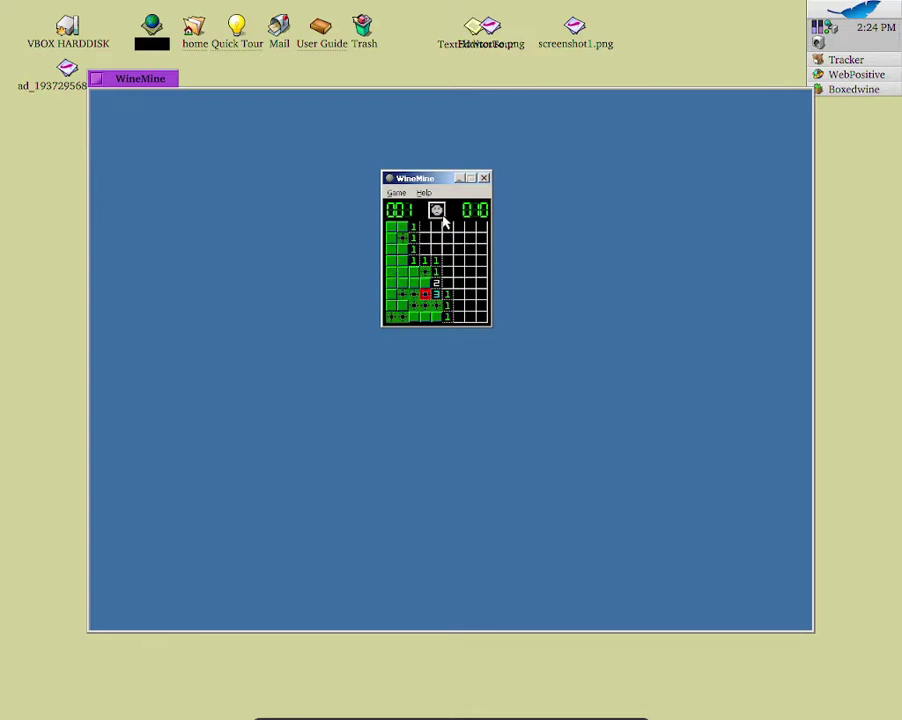
{"action": "left_click", "coordinate": [437, 210]}
{"action": "left_click", "coordinate": [436, 259]}
{"action": "left_click", "coordinate": [425, 271]}
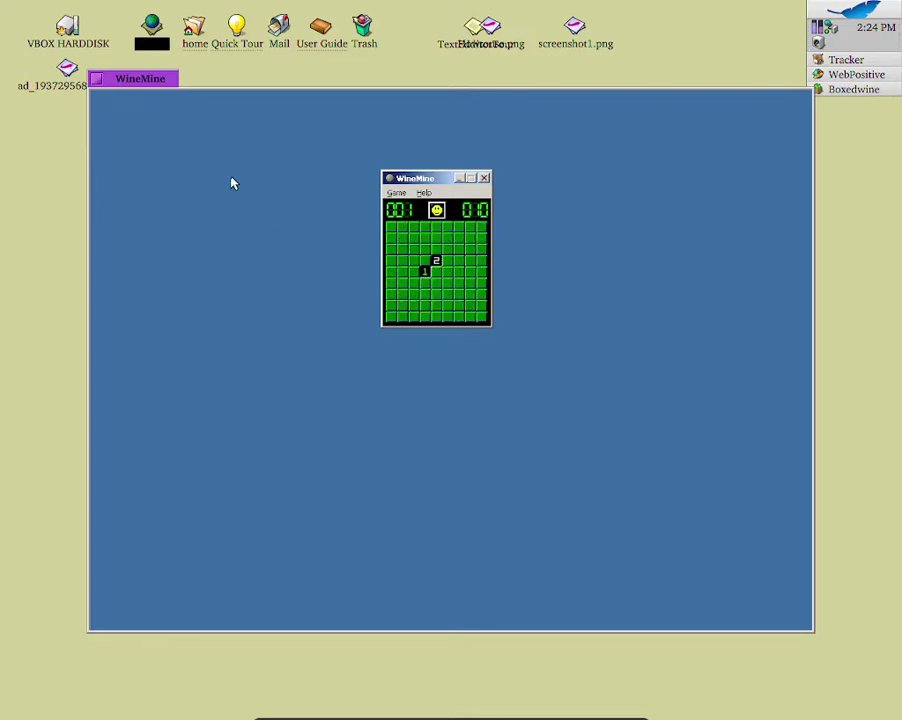
{"action": "left_click", "coordinate": [96, 79]}
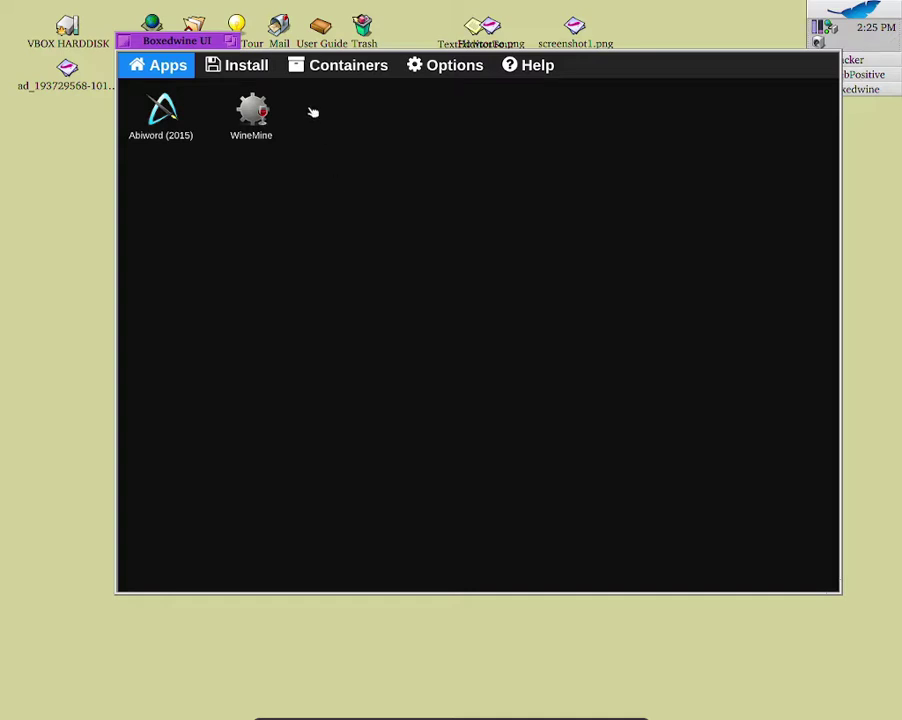
- Go to Boxedwine's Install page and keep installing from a setup program into a new container
{"action": "left_click", "coordinate": [256, 76]}
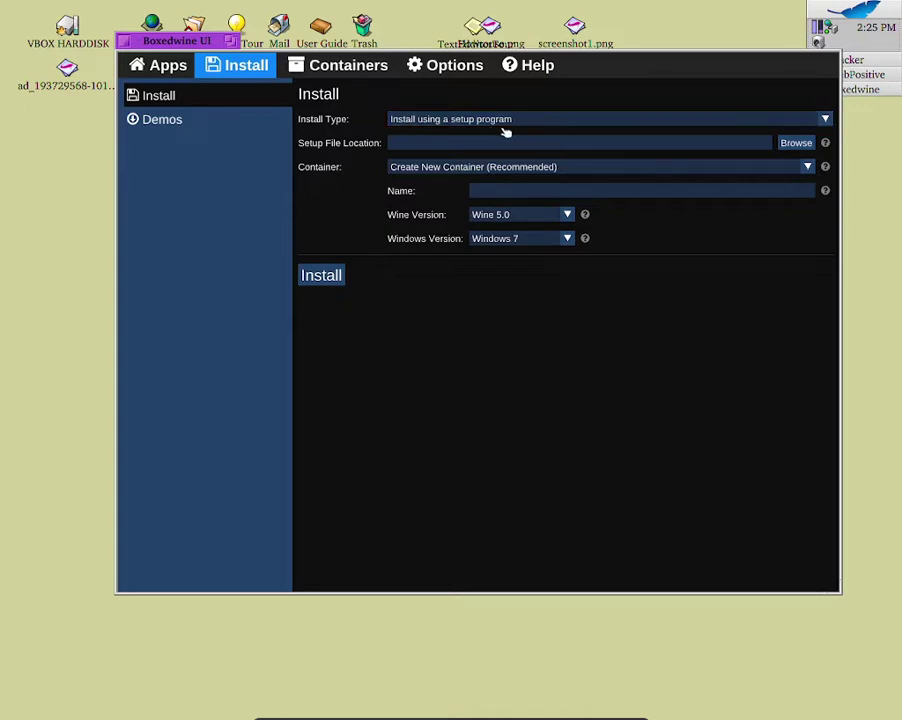
{"action": "left_click", "coordinate": [824, 119]}
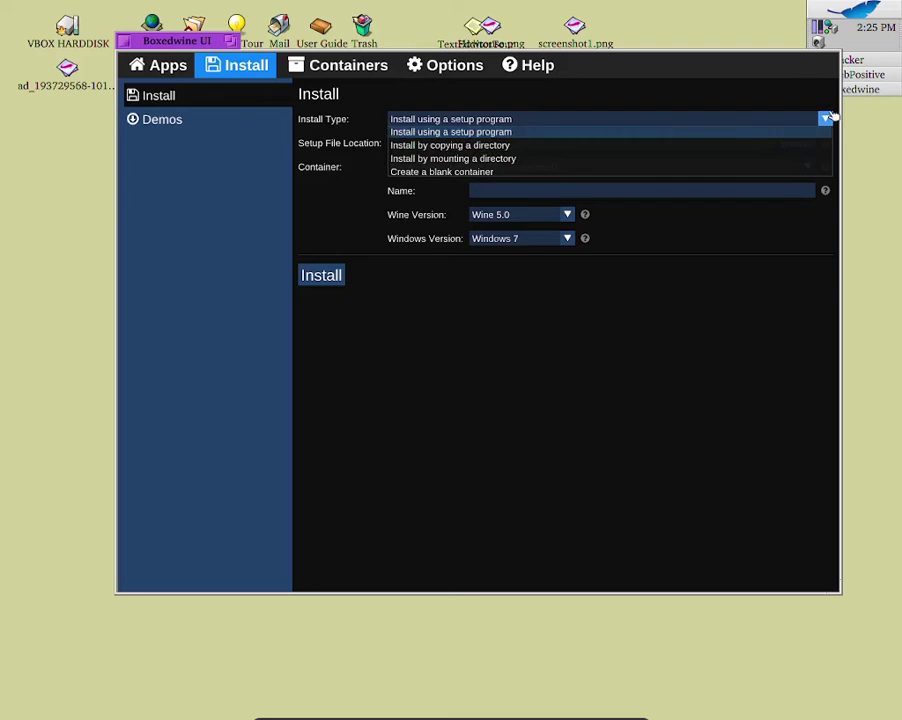
{"action": "left_click", "coordinate": [828, 118]}
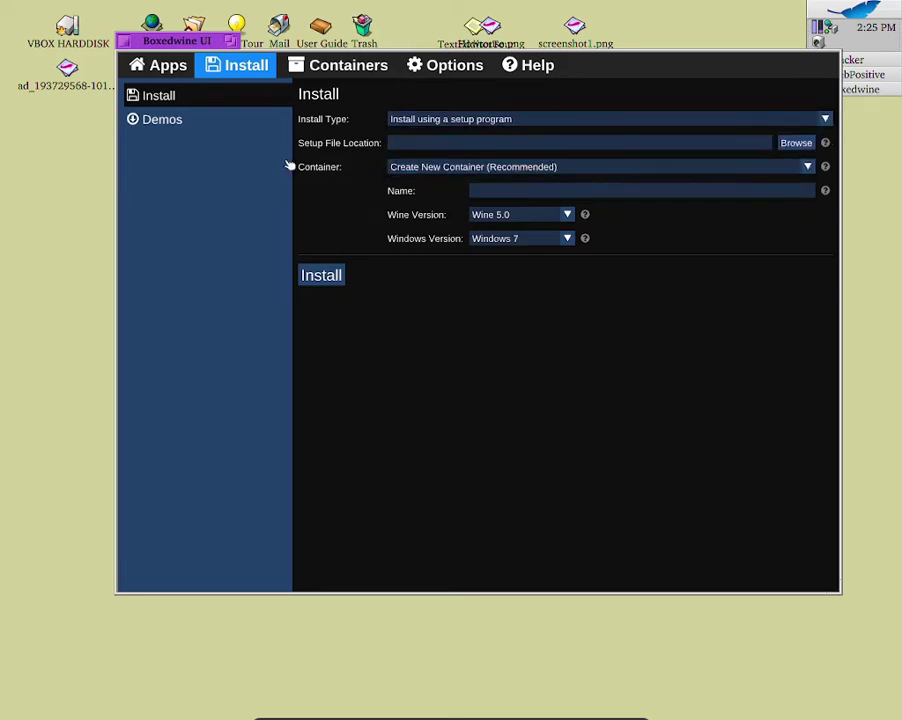
{"action": "left_click", "coordinate": [455, 142]}
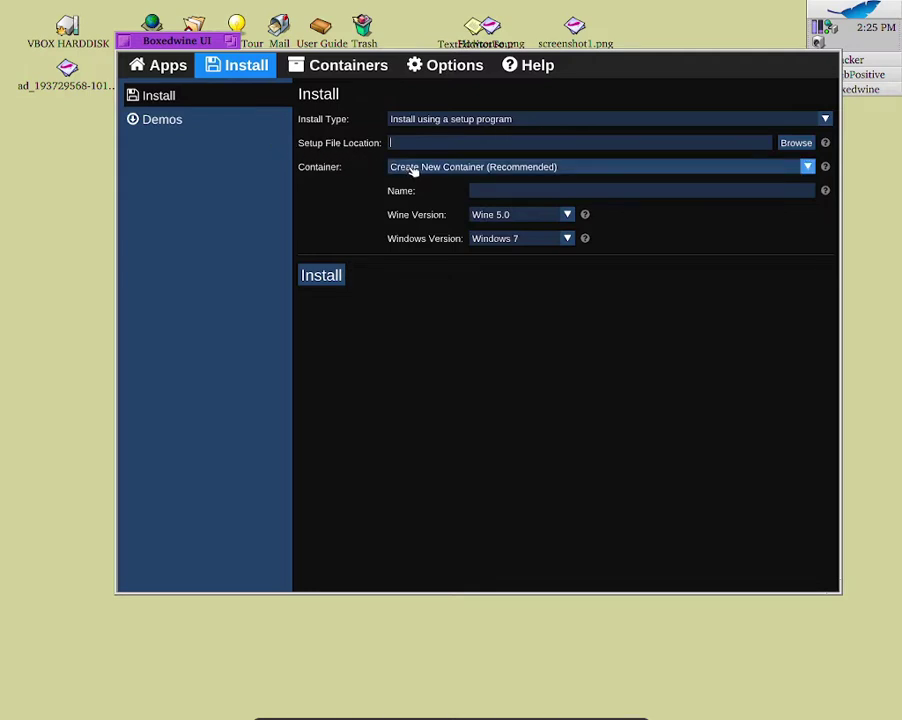
{"action": "left_click", "coordinate": [494, 188]}
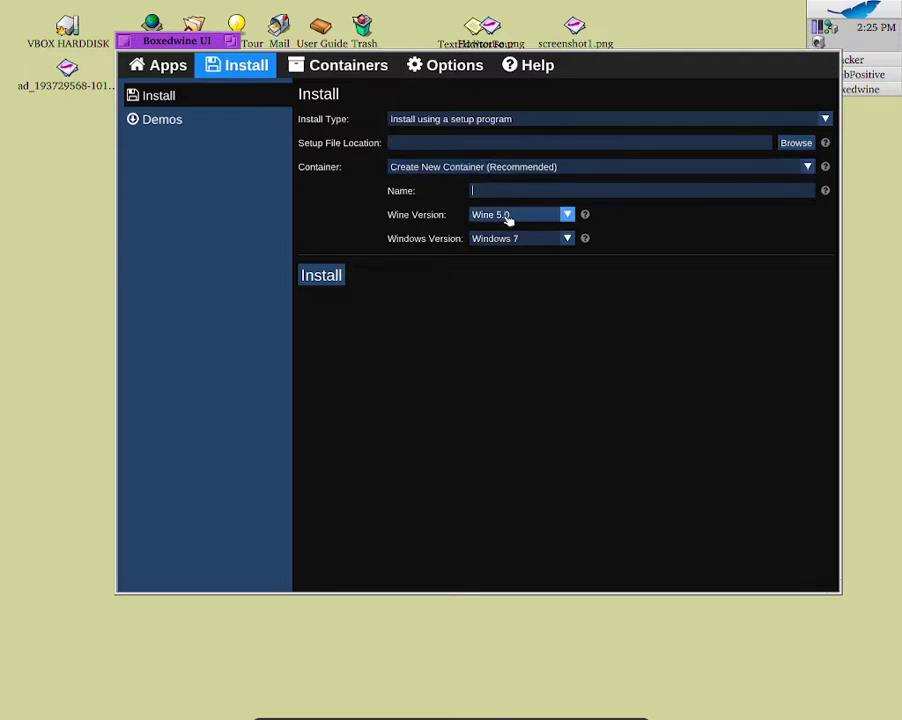
- Keep Wine 5.0 and Windows 7 as the container's versions, then browse for the setup file
{"action": "left_click", "coordinate": [508, 219]}
{"action": "left_click", "coordinate": [506, 226]}
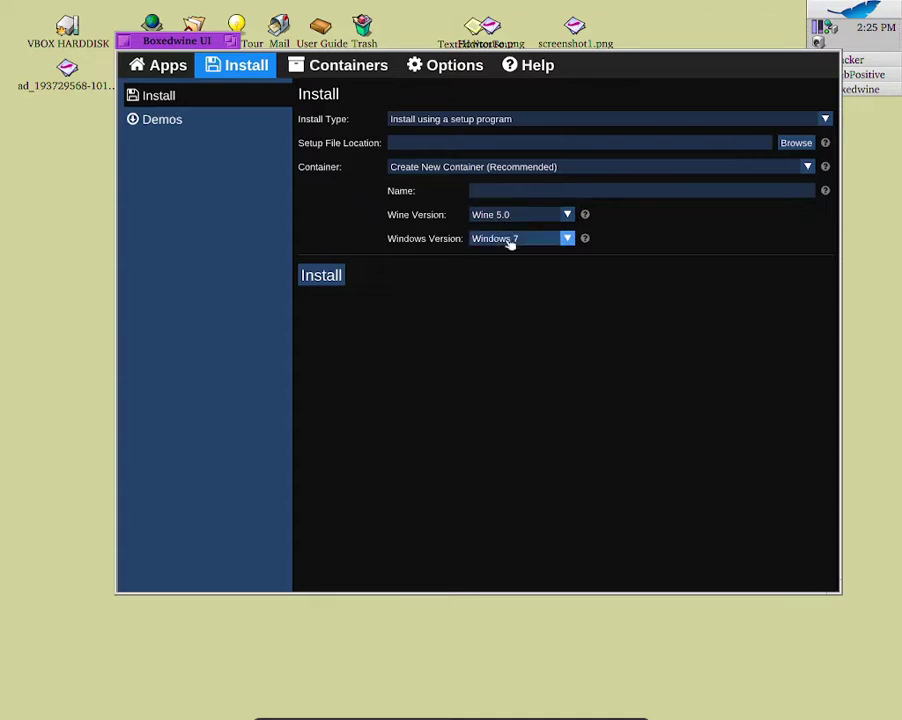
{"action": "left_click", "coordinate": [503, 240]}
{"action": "left_click", "coordinate": [478, 240]}
{"action": "left_click", "coordinate": [479, 242]}
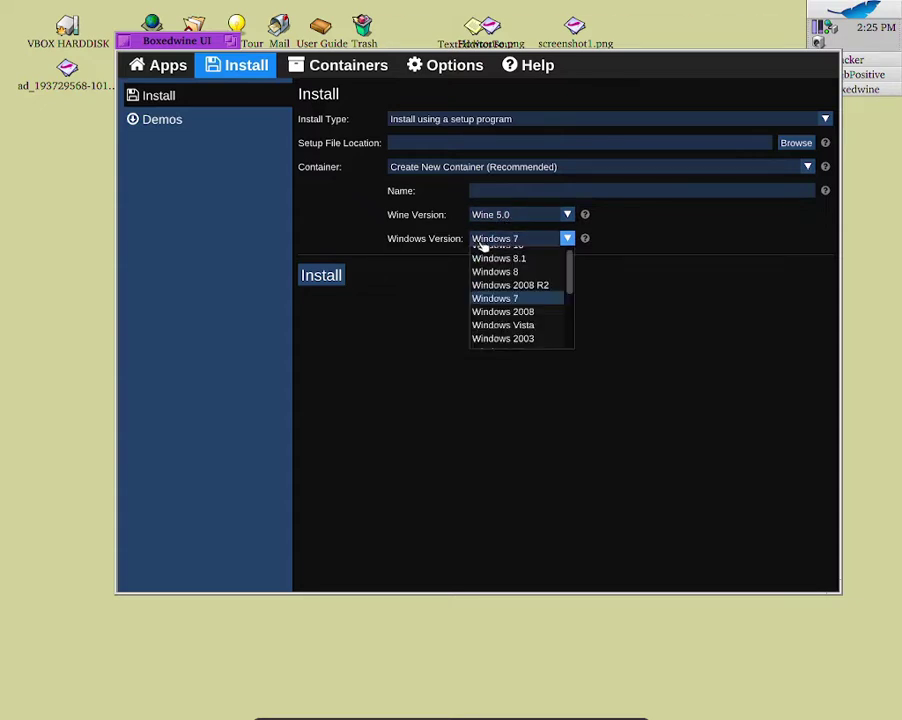
{"action": "left_click", "coordinate": [501, 299]}
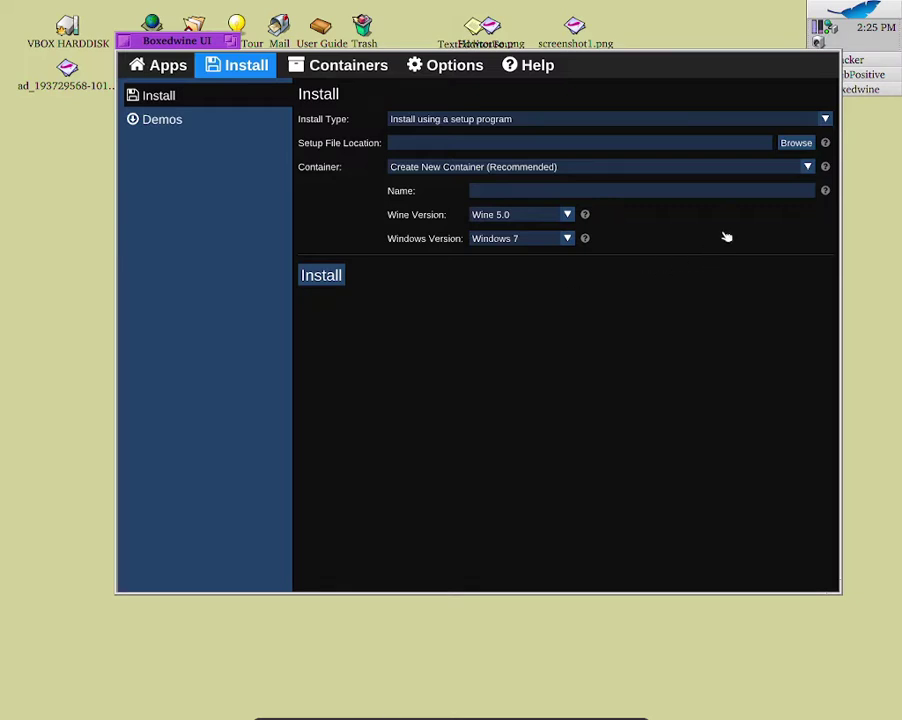
{"action": "left_click", "coordinate": [795, 143]}
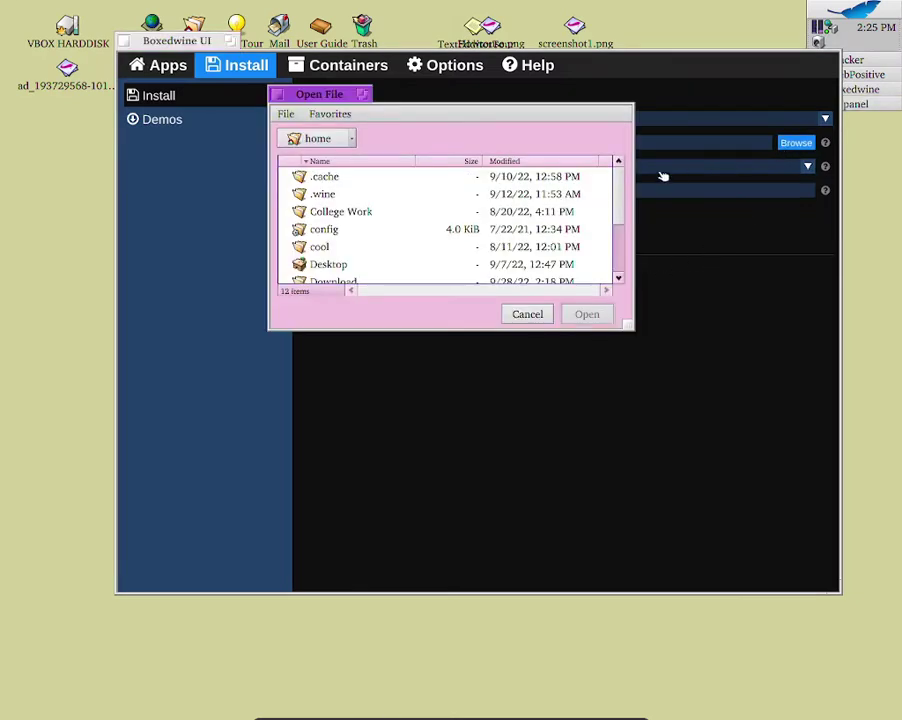
- Choose /boot/home/Download/npp.8.4.2.Installer.exe as the setup file
{"action": "scroll", "coordinate": [318, 232], "scroll_direction": "down", "scroll_amount": 1}
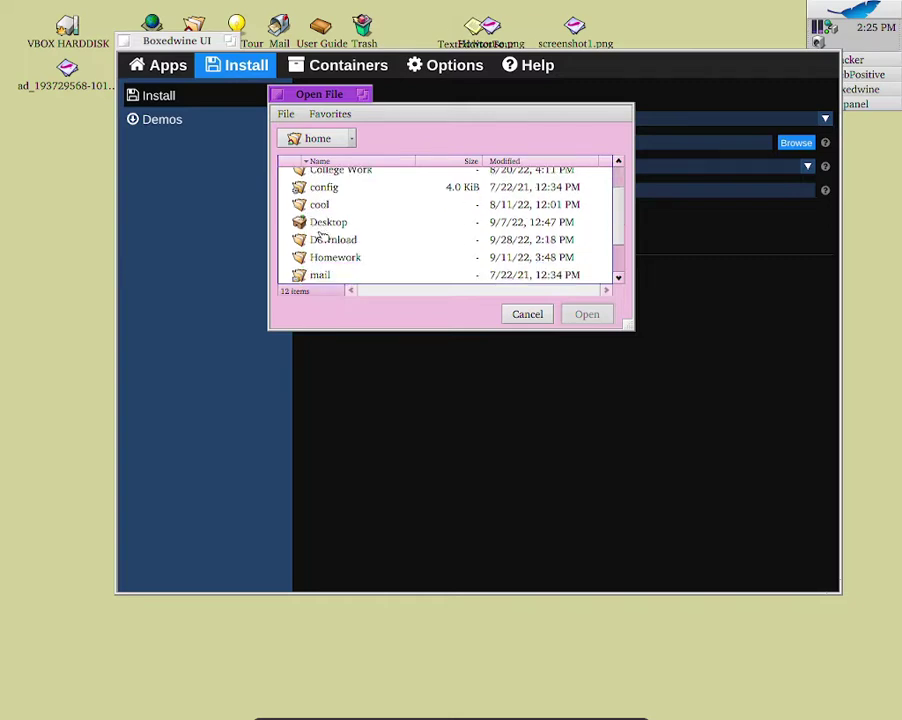
{"action": "double_click", "coordinate": [338, 244]}
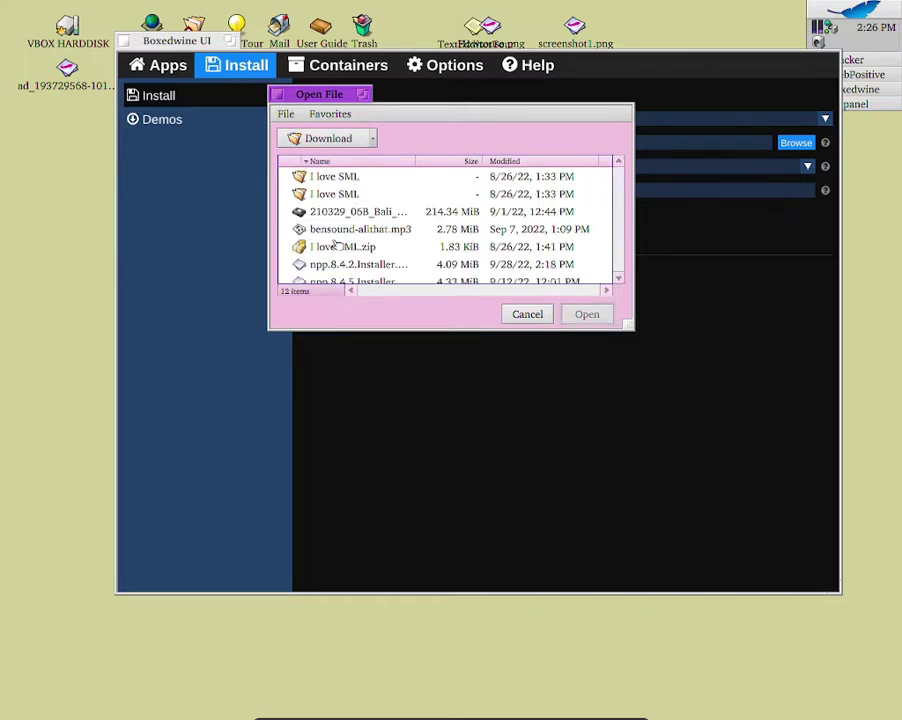
{"action": "scroll", "coordinate": [336, 238], "scroll_direction": "down", "scroll_amount": 1}
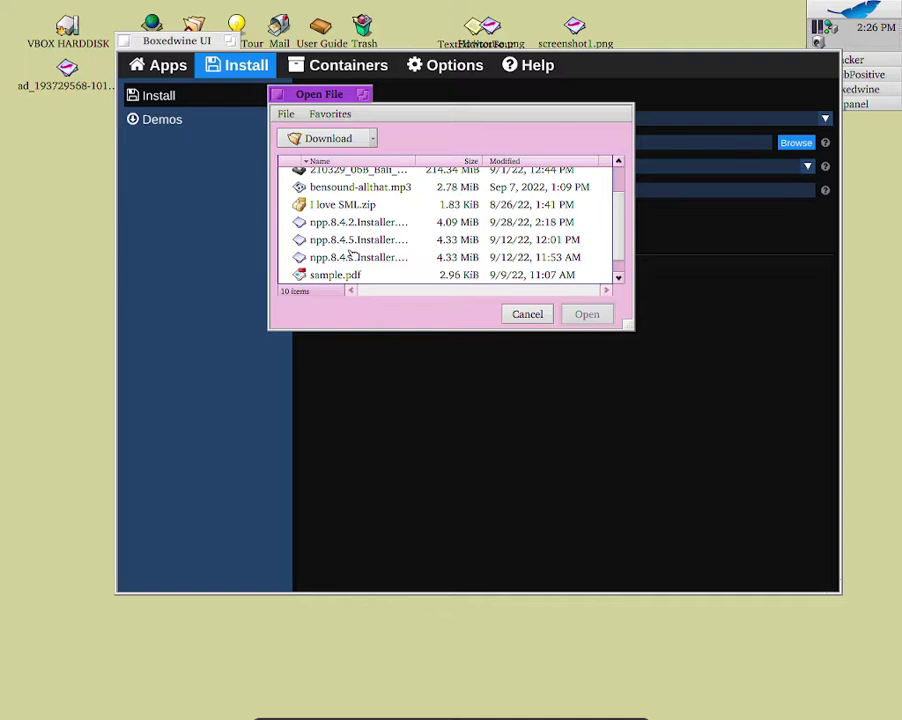
{"action": "left_click", "coordinate": [340, 226]}
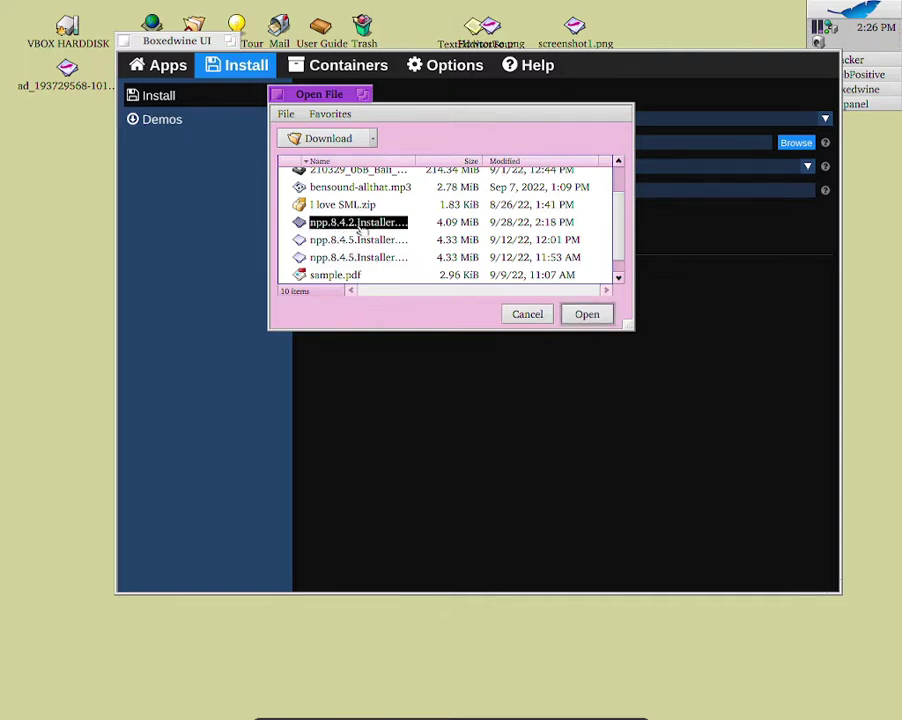
{"action": "left_click", "coordinate": [594, 315]}
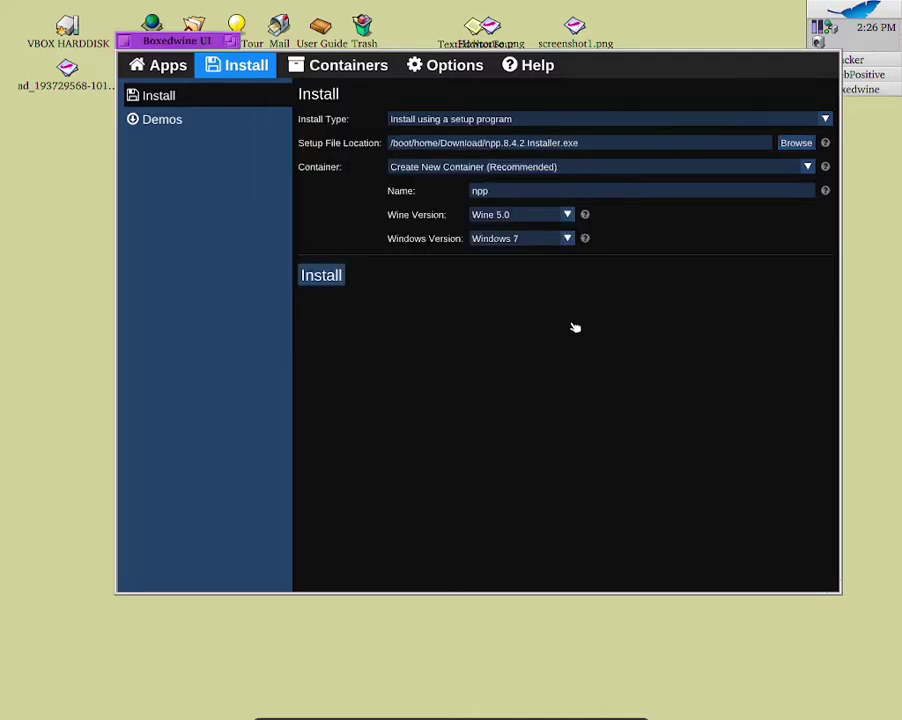
- Start installing into the npp container and keep English as the installer language
{"action": "left_click", "coordinate": [321, 278]}
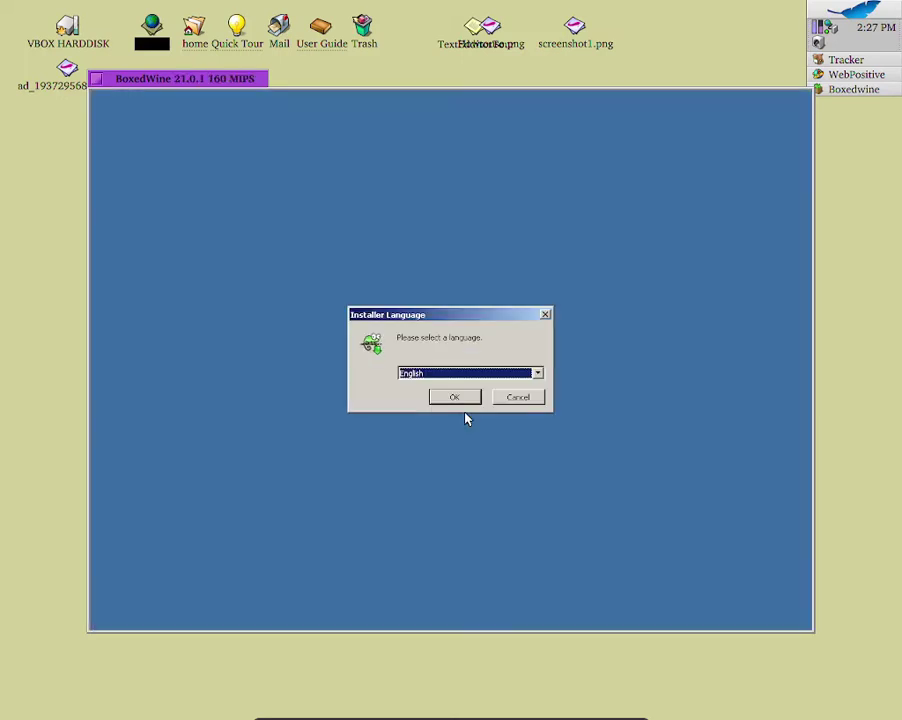
{"action": "left_click", "coordinate": [446, 379]}
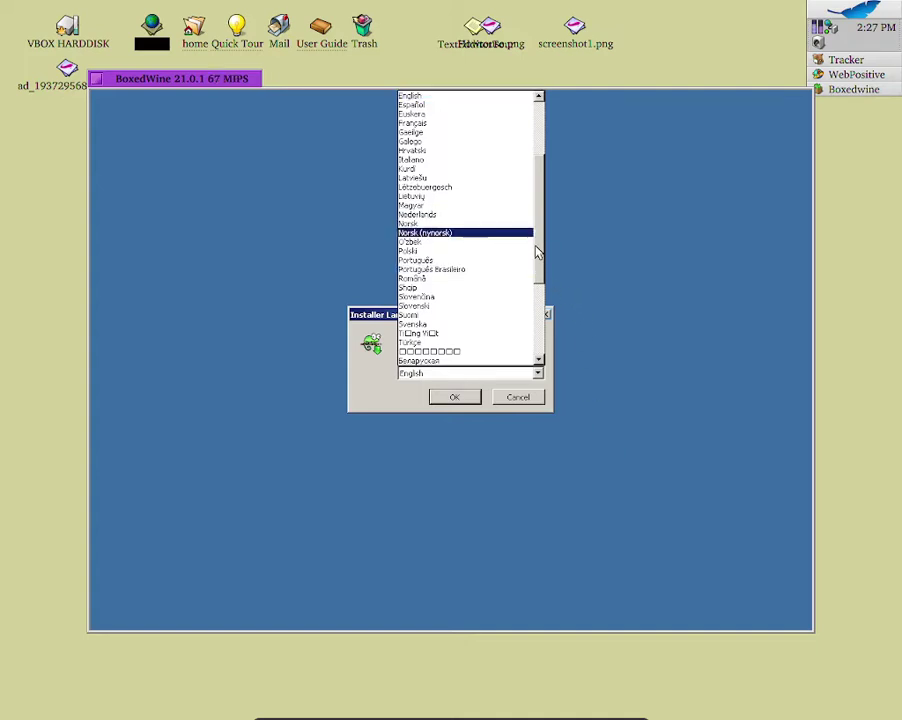
{"action": "scroll", "coordinate": [536, 253], "scroll_direction": "down", "scroll_amount": 1}
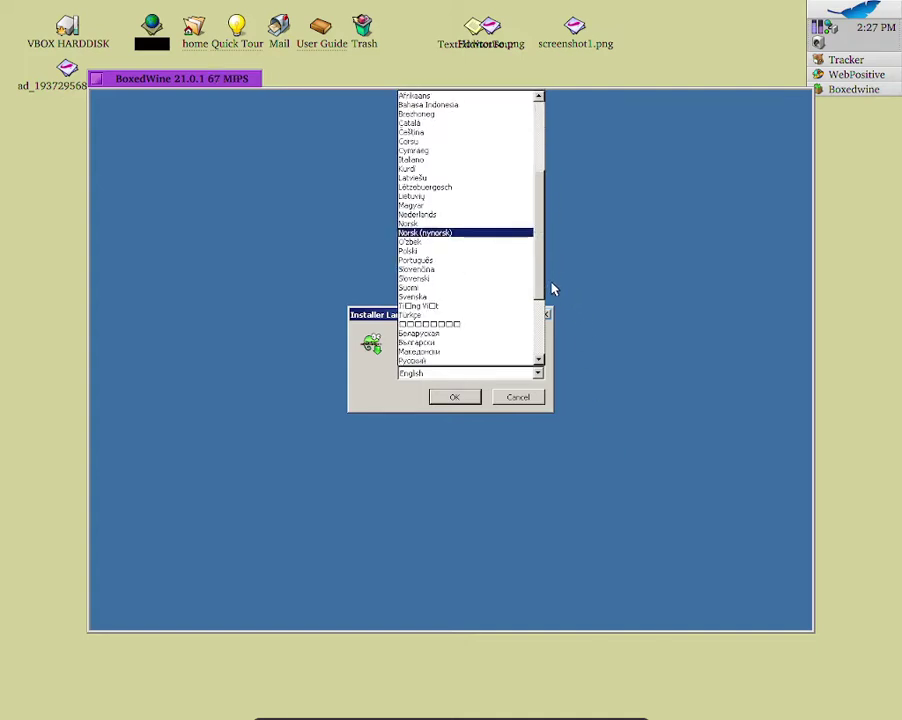
{"action": "left_click", "coordinate": [264, 310]}
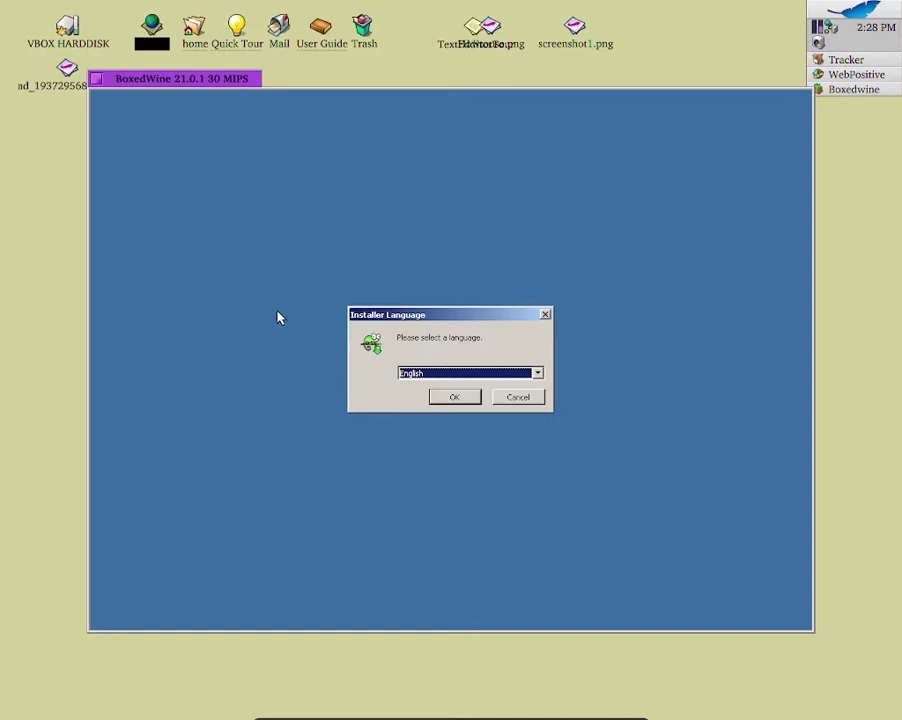
{"action": "left_click", "coordinate": [449, 398]}
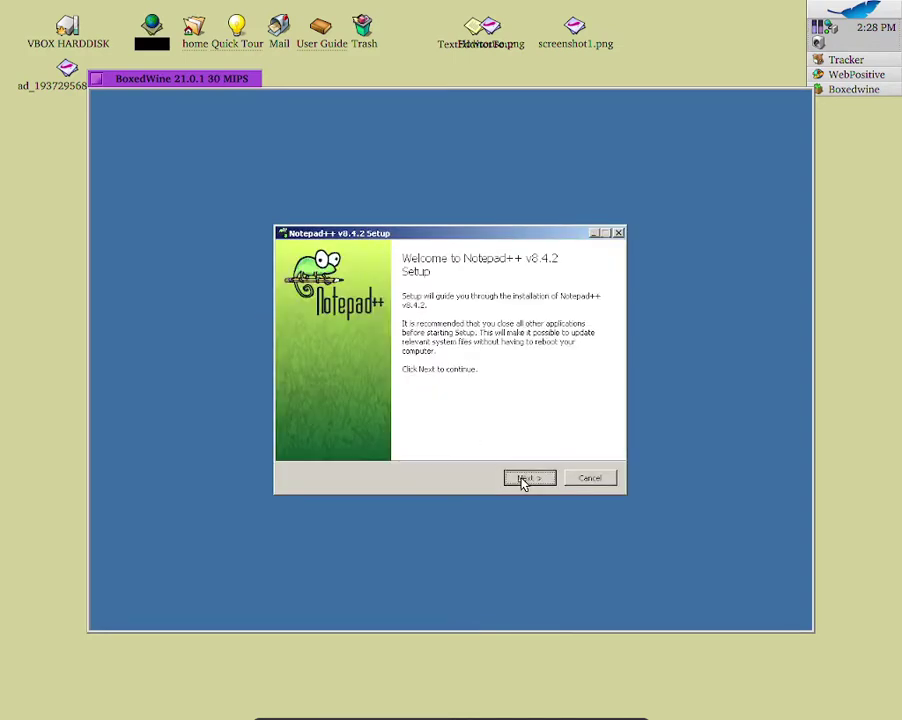
- Accept the license, keep default components, enable Create Shortcut on Desktop, and start installing
{"action": "left_click", "coordinate": [522, 479]}
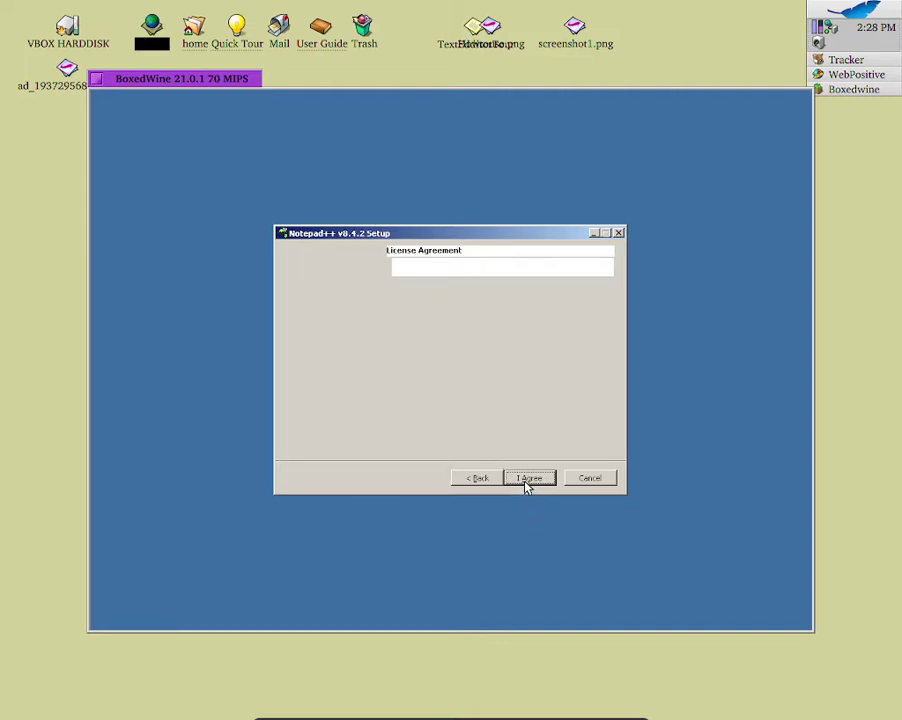
{"action": "key", "text": "Return"}
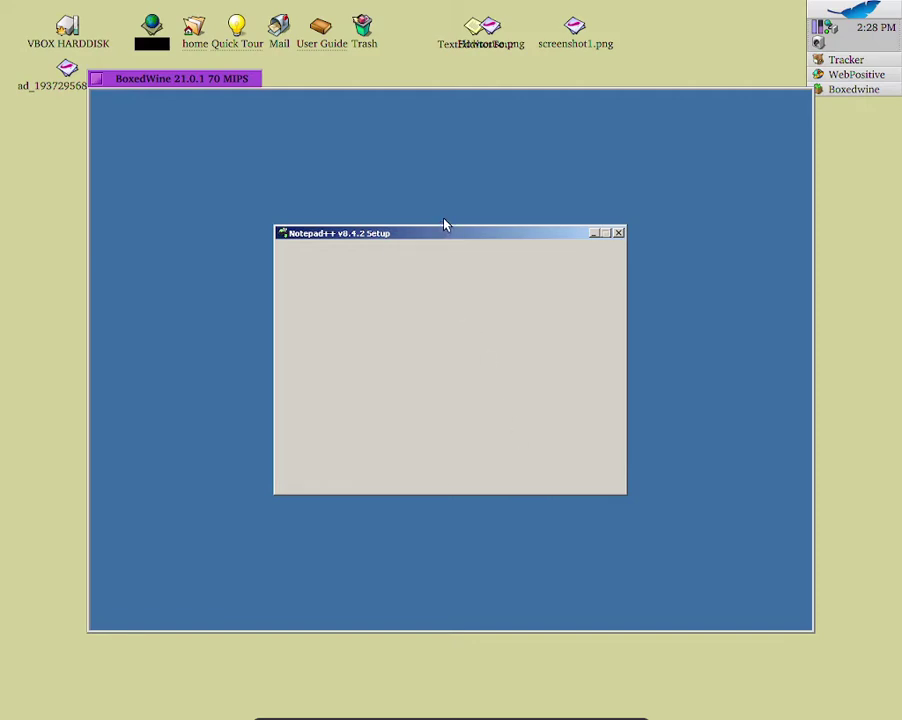
{"action": "left_click_drag", "start_coordinate": [444, 238], "coordinate": [466, 219]}
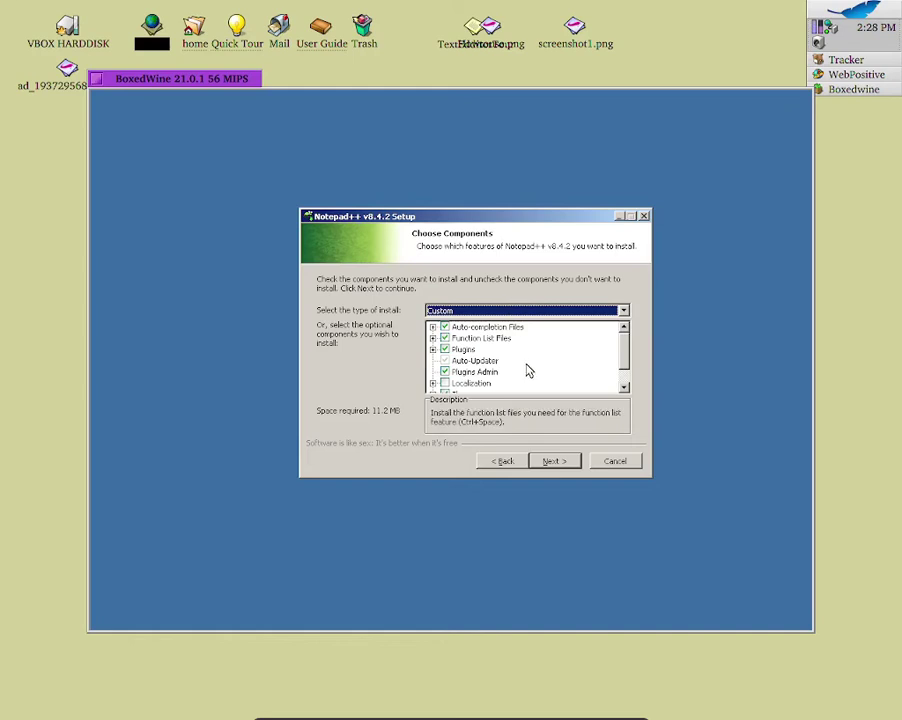
{"action": "left_click", "coordinate": [556, 461]}
{"action": "left_click", "coordinate": [382, 293]}
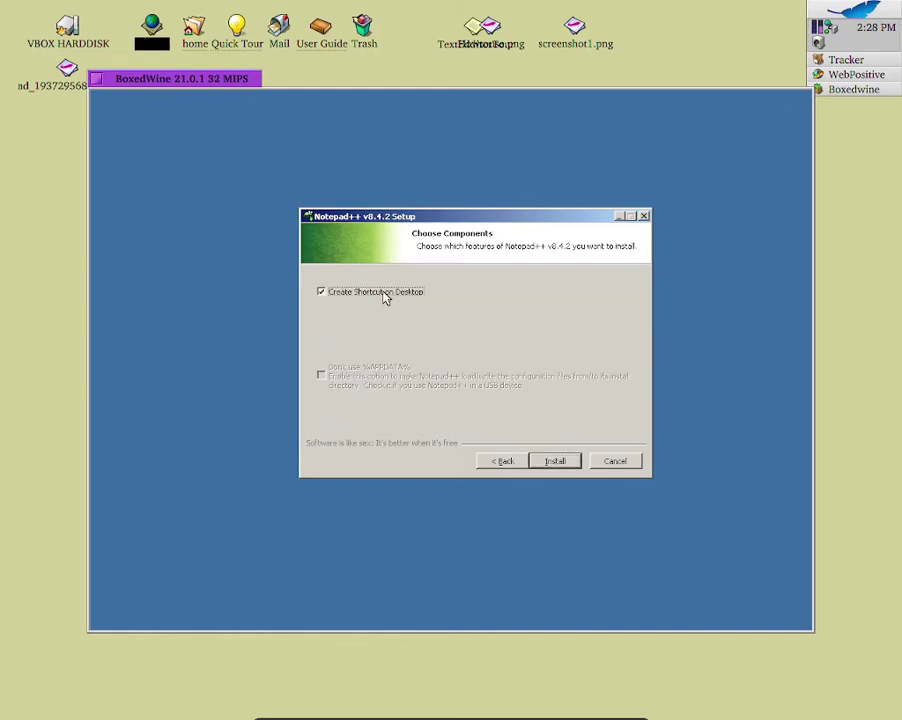
{"action": "left_click", "coordinate": [556, 461]}
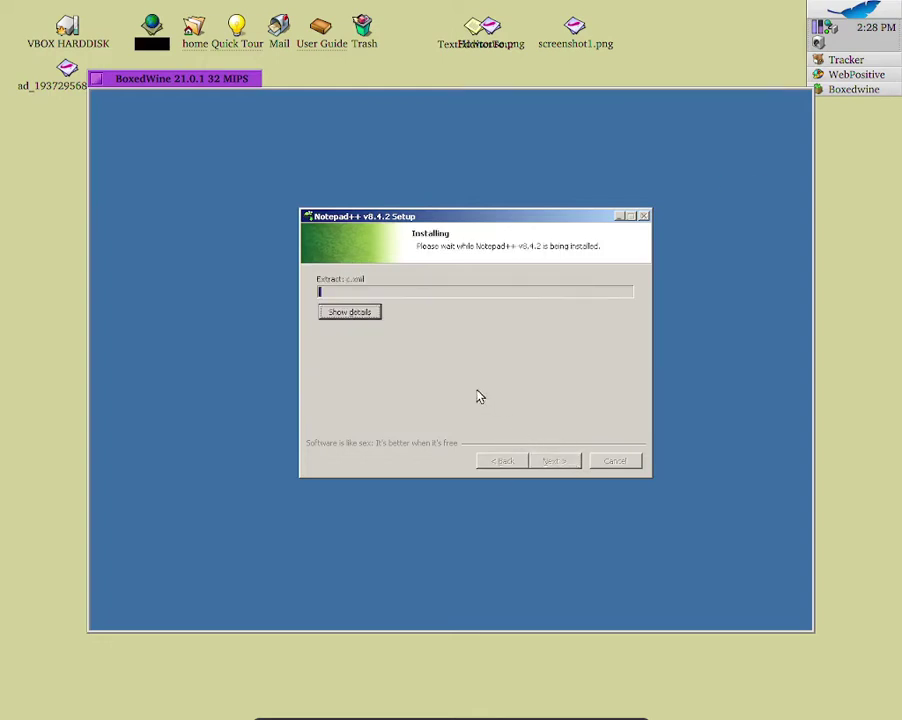
- Show the installation details and let Notepad++ v8.4.2 finish installing
{"action": "left_click", "coordinate": [339, 315]}
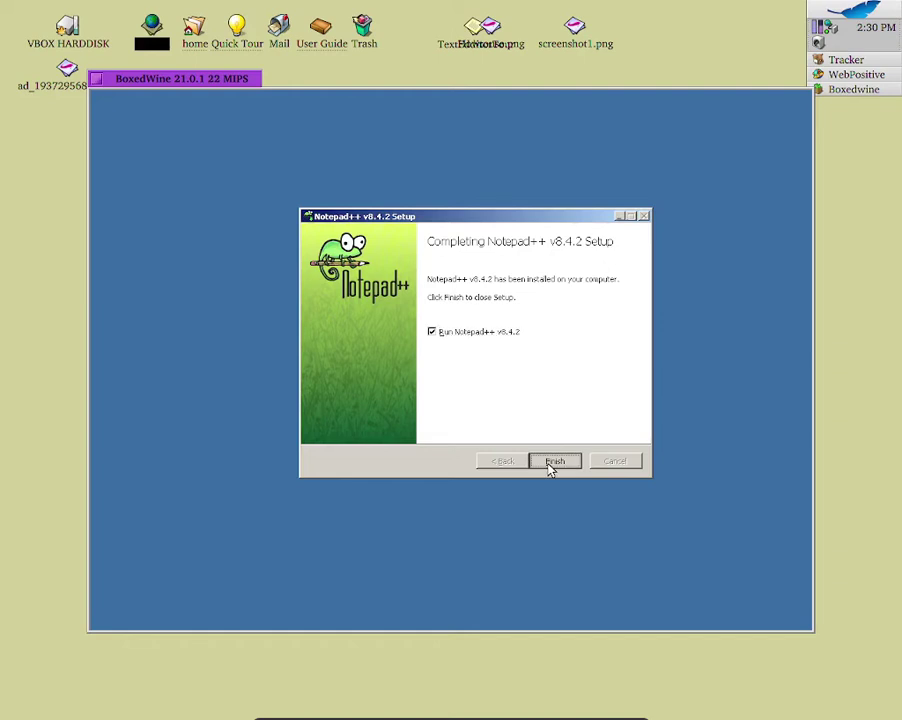
- Finish setup to launch Notepad++, type 'abcabcabcde' as a test, then close it
{"action": "left_click", "coordinate": [548, 464]}
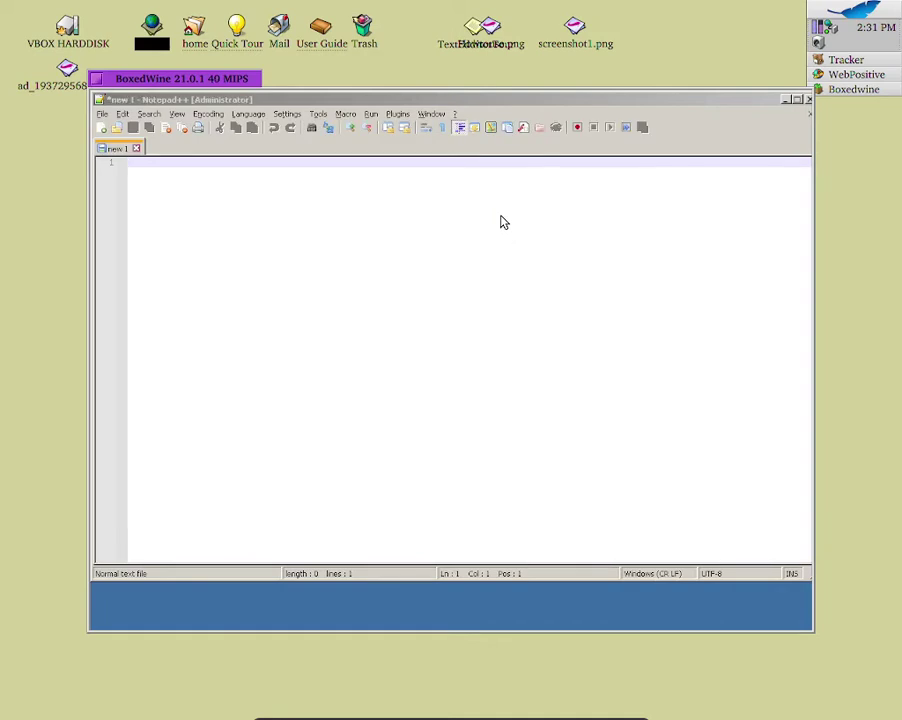
{"action": "type", "text": "abcabcabcde"}
{"action": "left_click", "coordinate": [96, 79]}
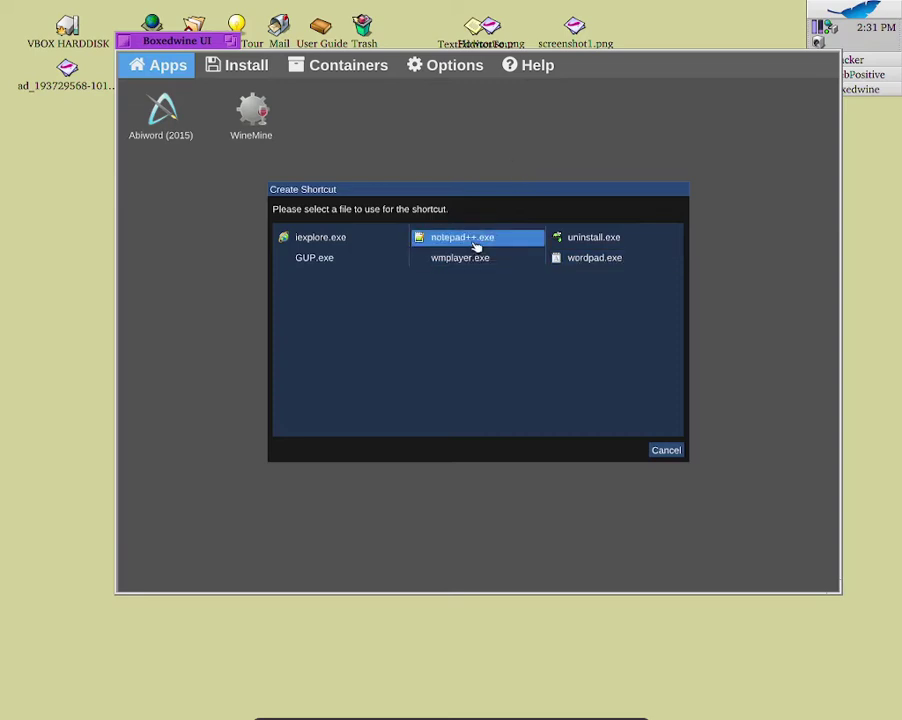
- Create a notepad++.exe shortcut, verify it in the Apps list, then return to Install
{"action": "left_click", "coordinate": [476, 246]}
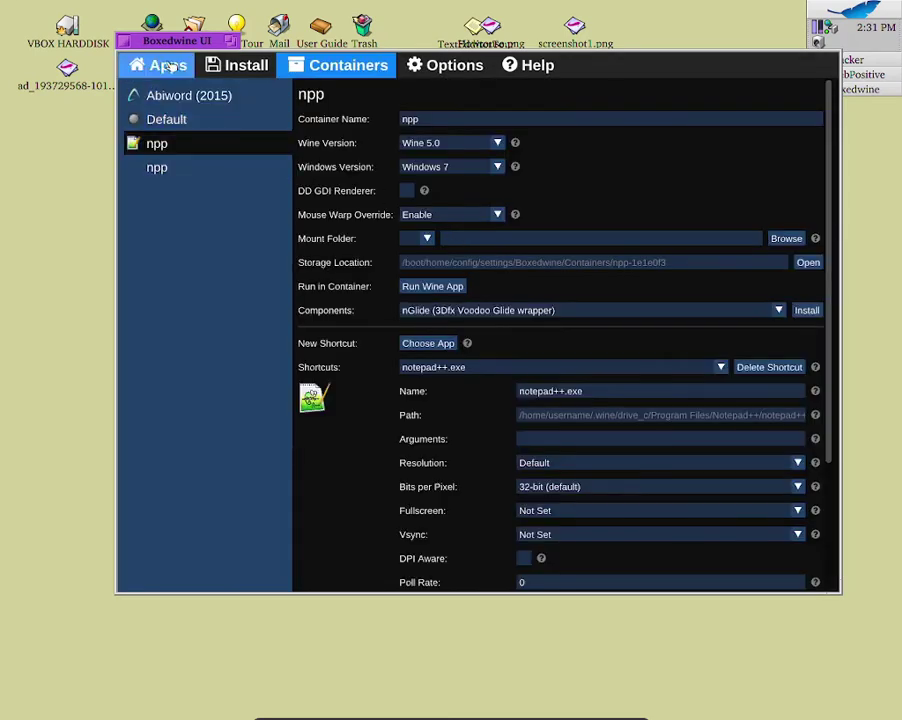
{"action": "left_click", "coordinate": [168, 66]}
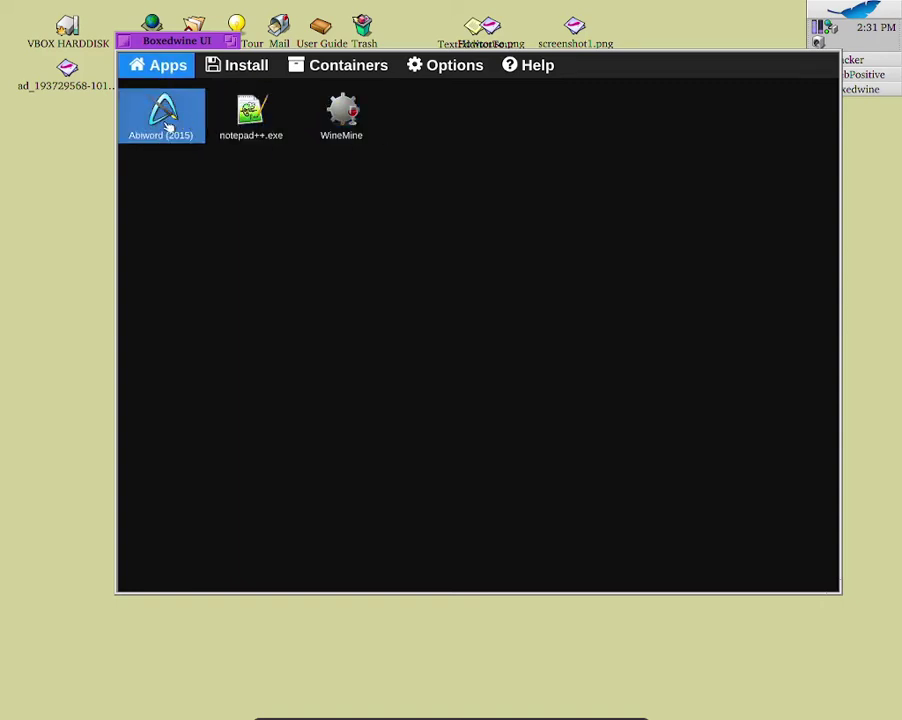
{"action": "left_click", "coordinate": [212, 67]}
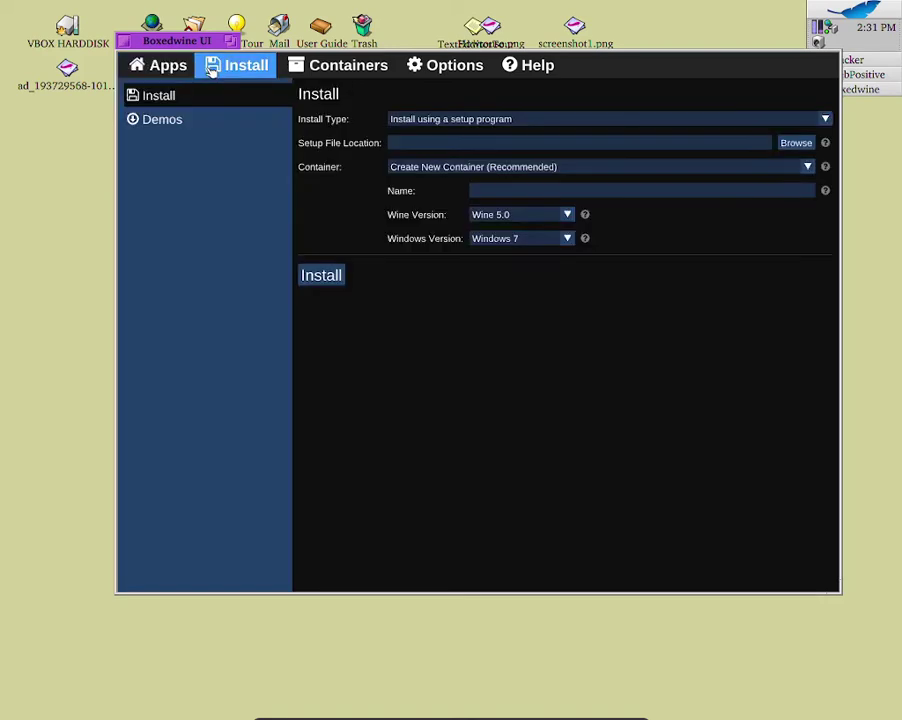
- Browse the Demos list and start installing 3D Mark 2001 SE
{"action": "left_click", "coordinate": [225, 117]}
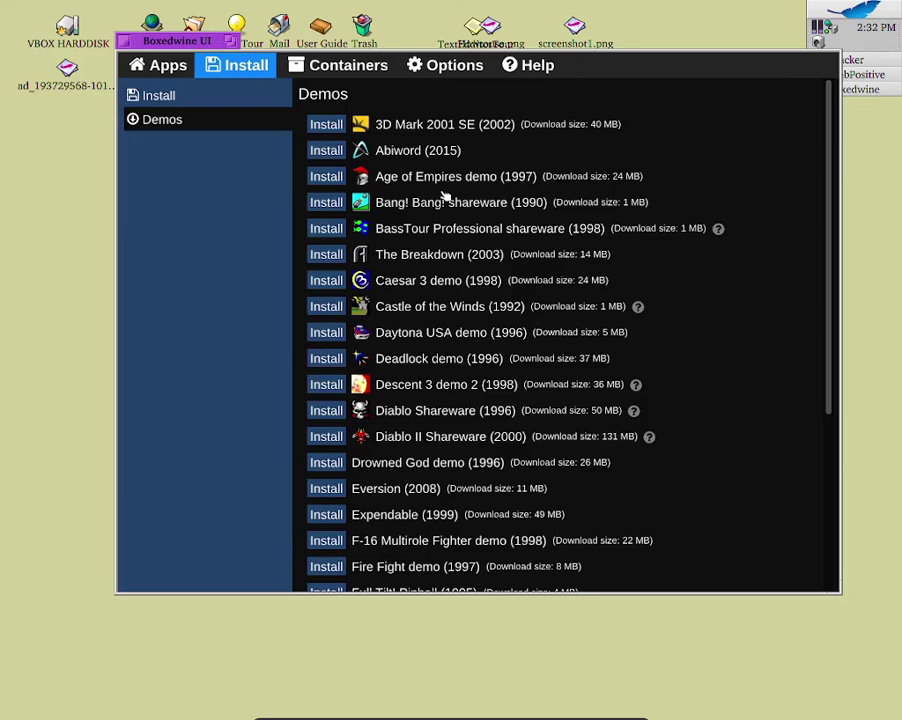
{"action": "scroll", "coordinate": [437, 272], "scroll_direction": "down", "scroll_amount": 2}
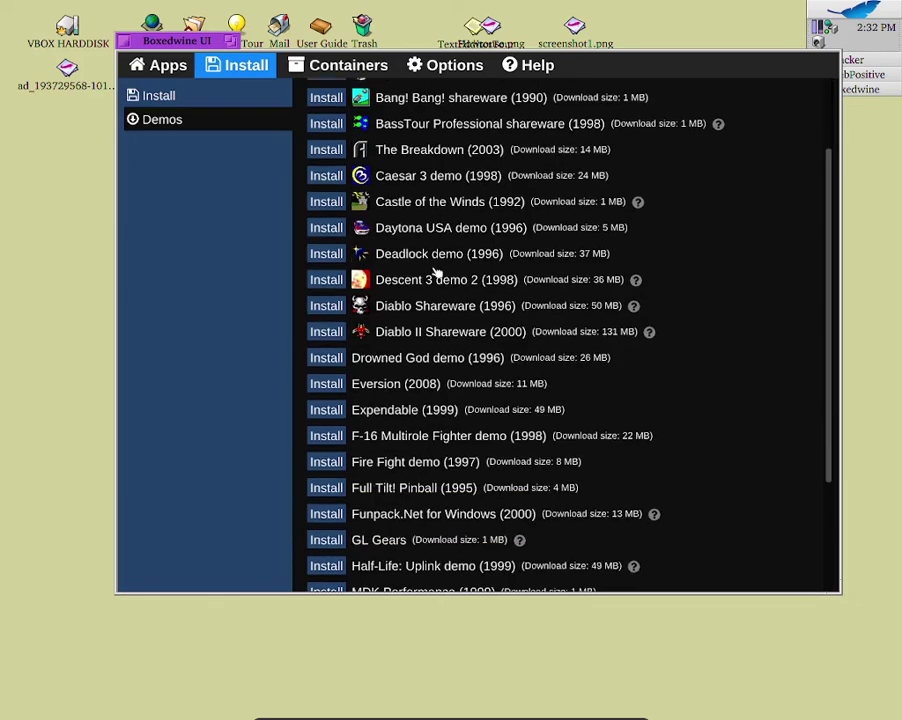
{"action": "scroll", "coordinate": [437, 272], "scroll_direction": "down", "scroll_amount": 1}
{"action": "scroll", "coordinate": [437, 272], "scroll_direction": "down", "scroll_amount": 2}
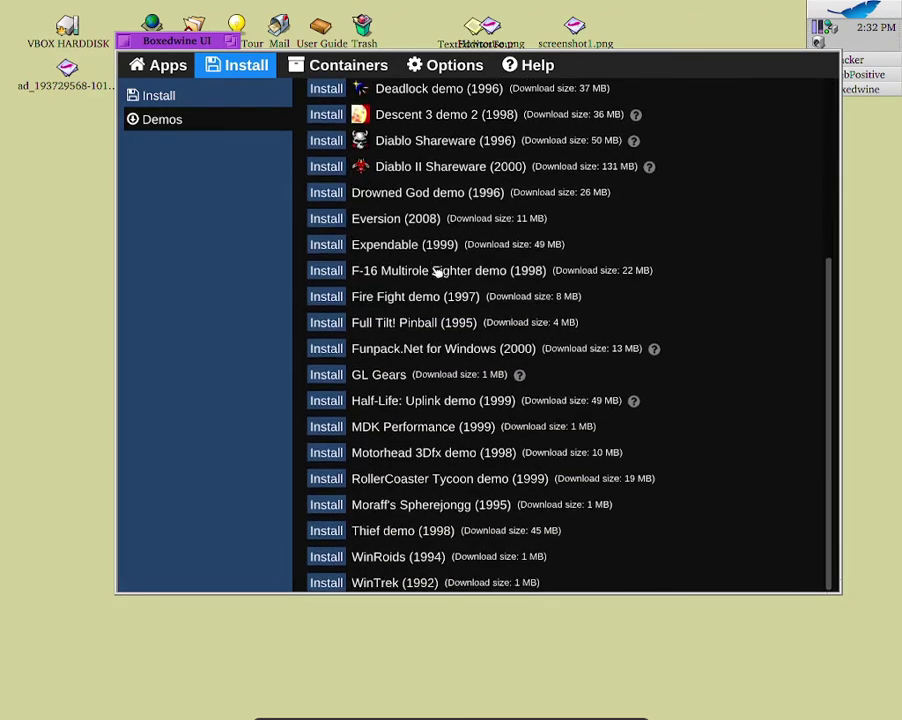
{"action": "scroll", "coordinate": [475, 398], "scroll_direction": "up", "scroll_amount": 1}
{"action": "scroll", "coordinate": [475, 400], "scroll_direction": "up", "scroll_amount": 4}
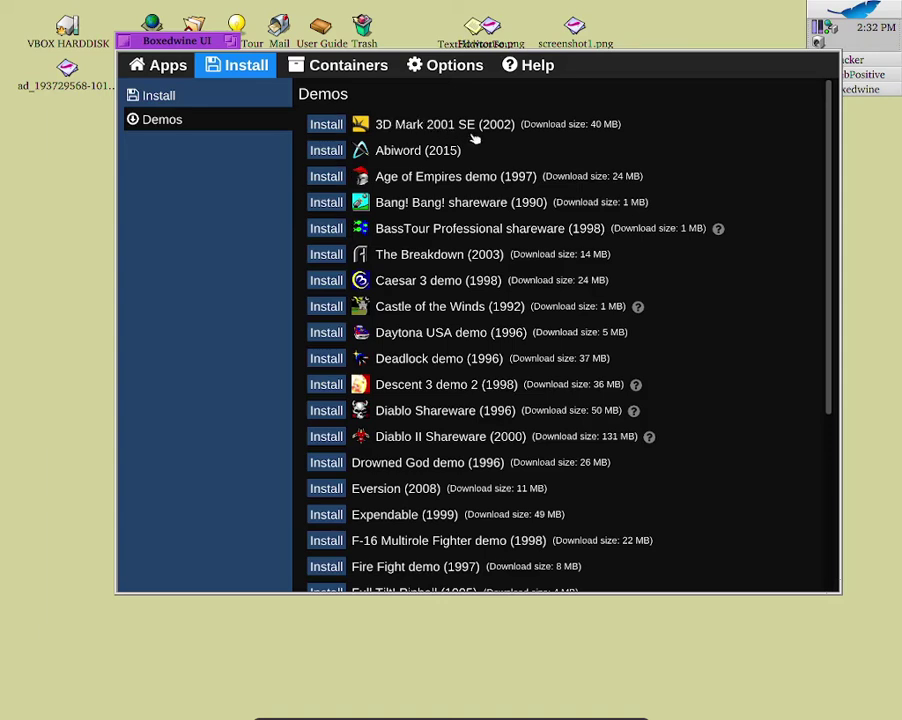
{"action": "left_click", "coordinate": [327, 120]}
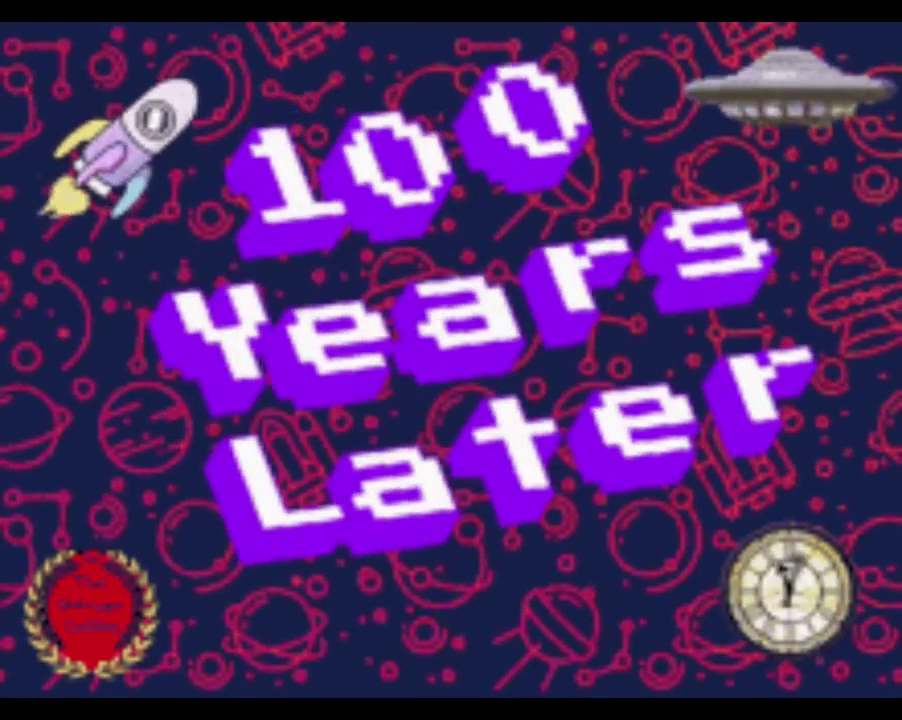